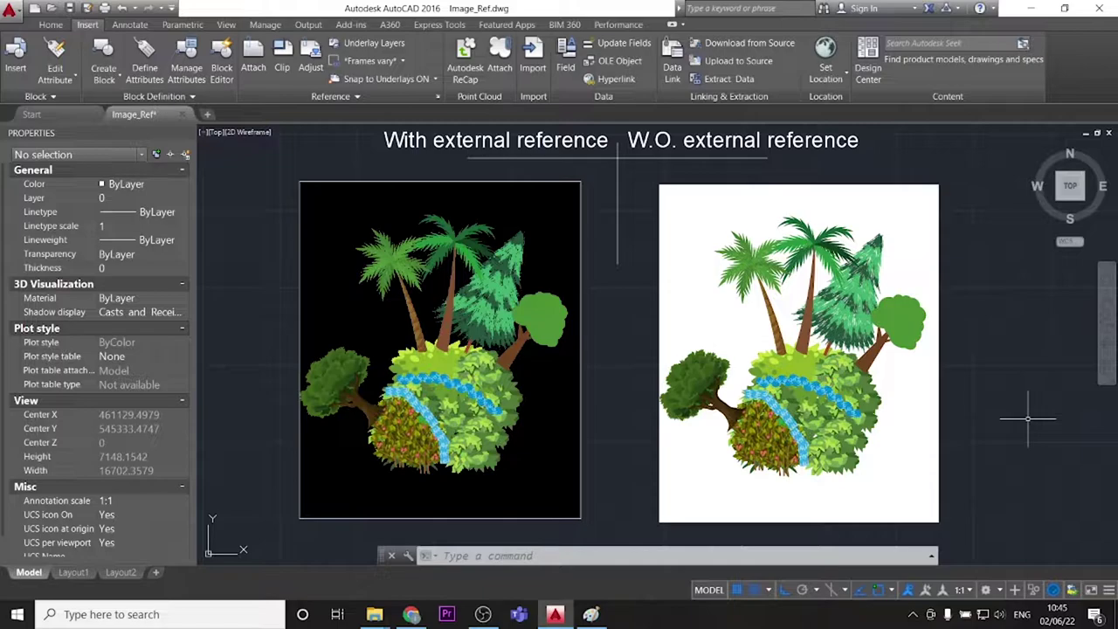
# Crossing-select both titles and their divider lines and copy them into the empty space below
pyautogui.scroll(-2, 918, 343)
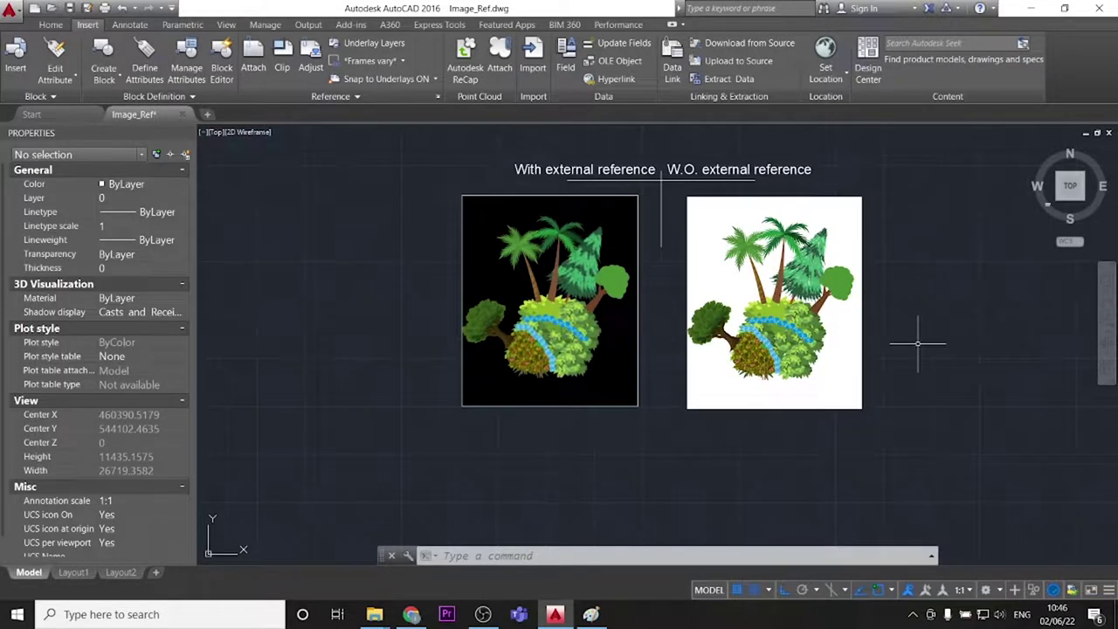
pyautogui.moveTo(917, 337)
pyautogui.mouseDown(button='middle')
pyautogui.moveTo(914, 326)
pyautogui.moveTo(875, 346)
pyautogui.mouseUp(button='middle')
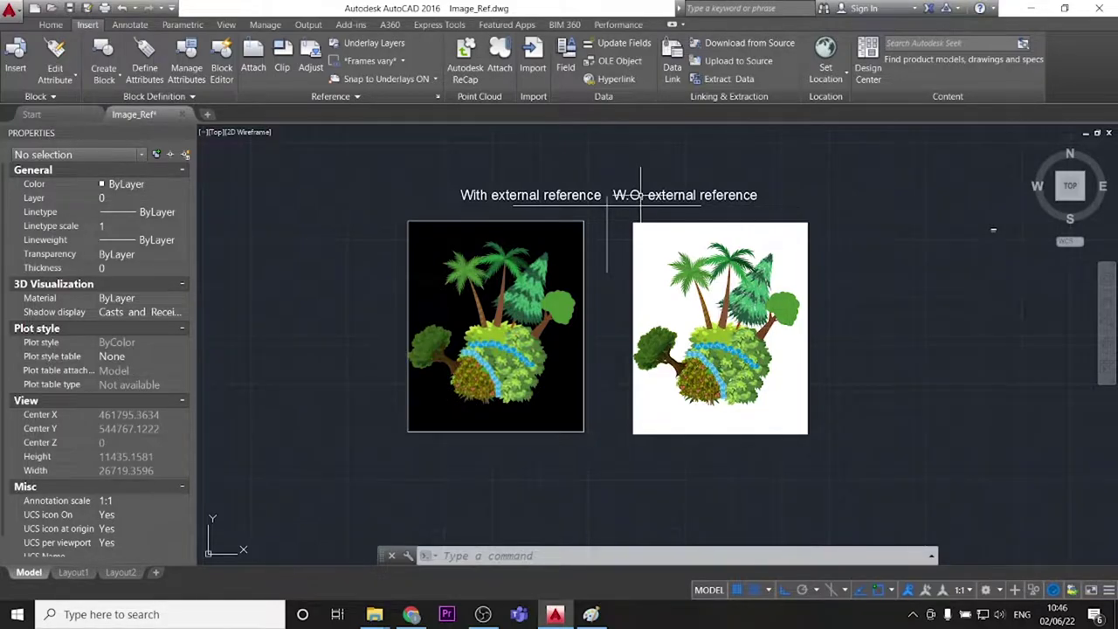
pyautogui.click(642, 210)
pyautogui.click(463, 187)
pyautogui.write('o')
pyautogui.press('Return')
pyautogui.click(301, 417)
pyautogui.scroll(-2, 292, 456)
pyautogui.scroll(-1, 292, 456)
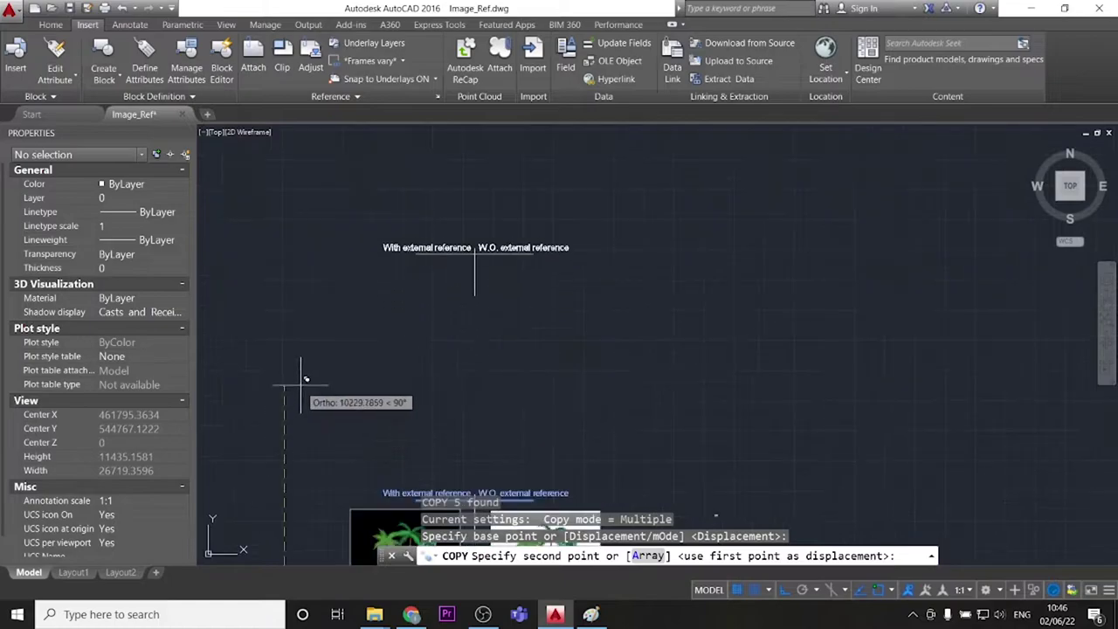
pyautogui.click(312, 356)
pyautogui.press('Escape')
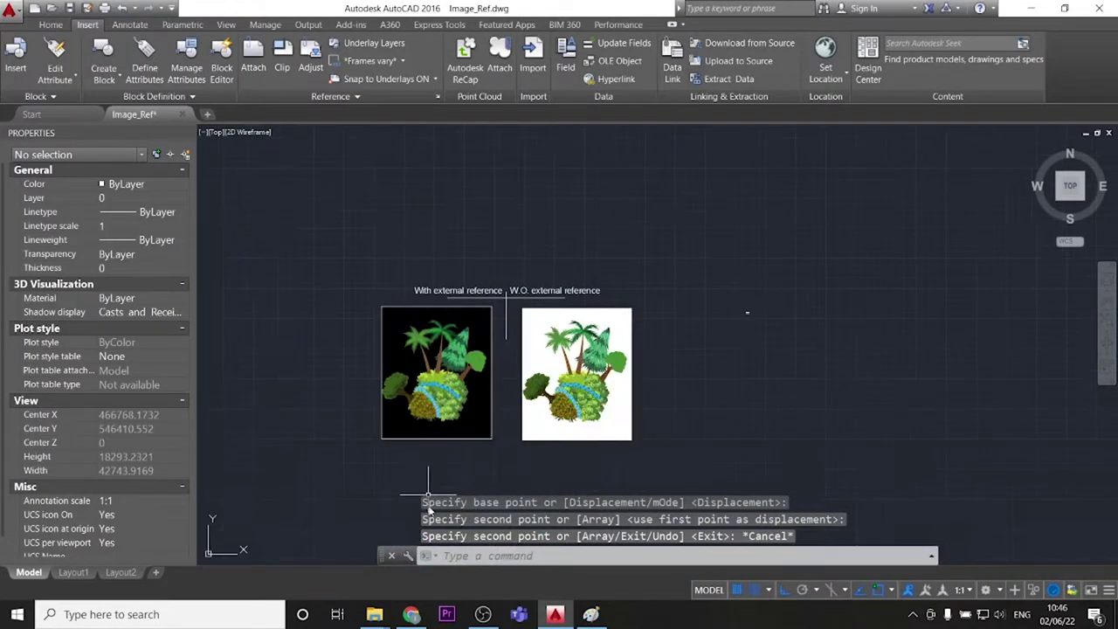
pyautogui.scroll(2, 430, 467)
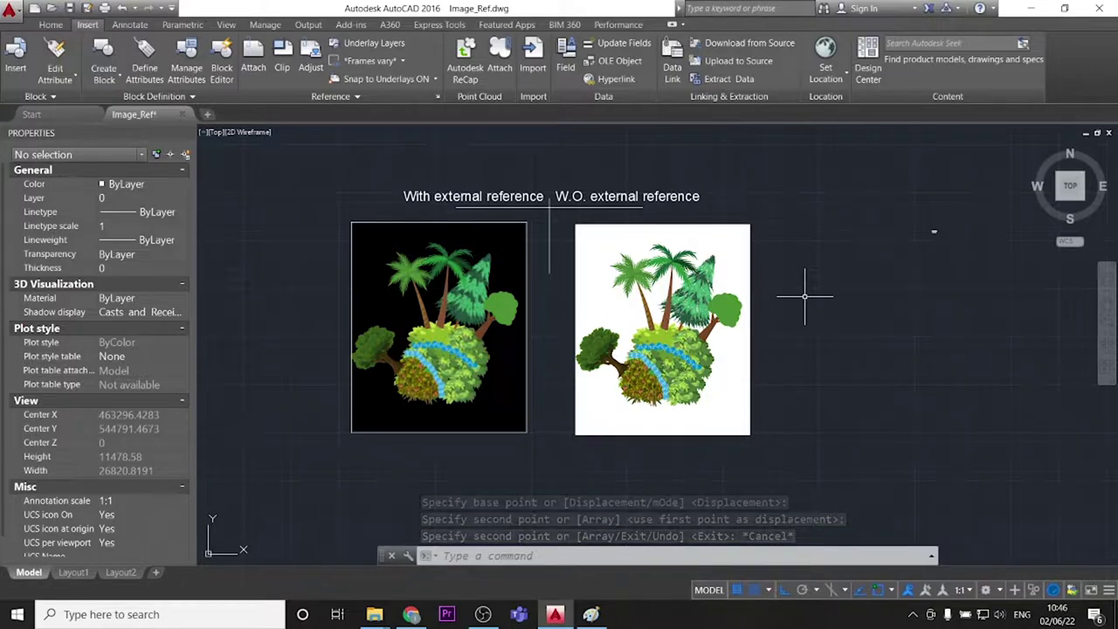
pyautogui.scroll(-3, 803, 296)
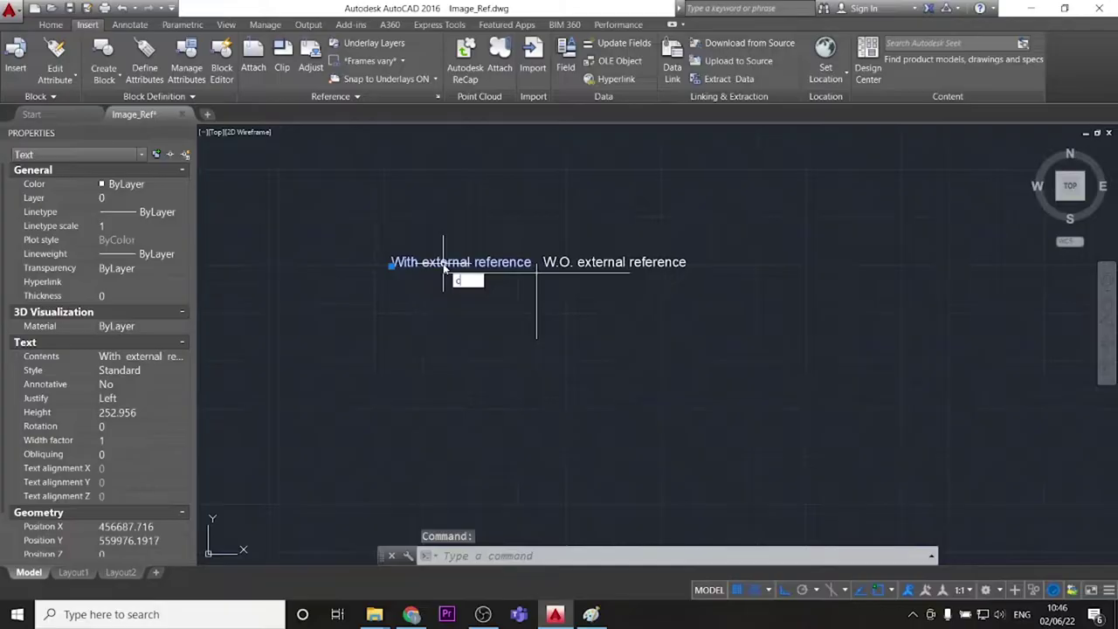
# Copy the 'With external reference' title to a spot above the original
pyautogui.write('co')
pyautogui.press('Return')
pyautogui.click(317, 417)
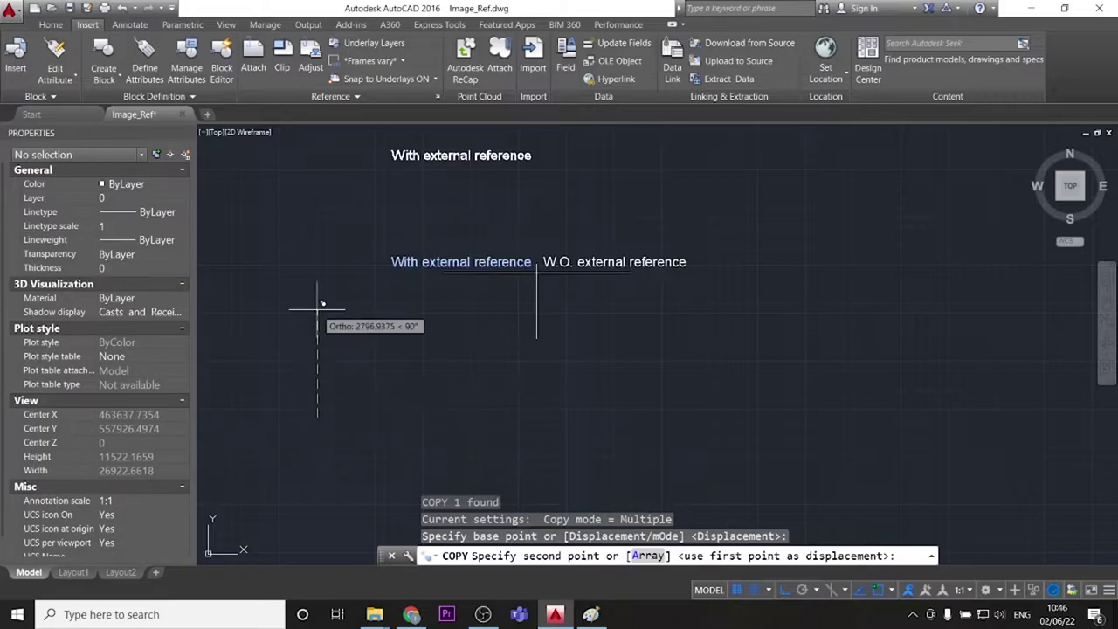
pyautogui.click(319, 337)
pyautogui.press('Escape')
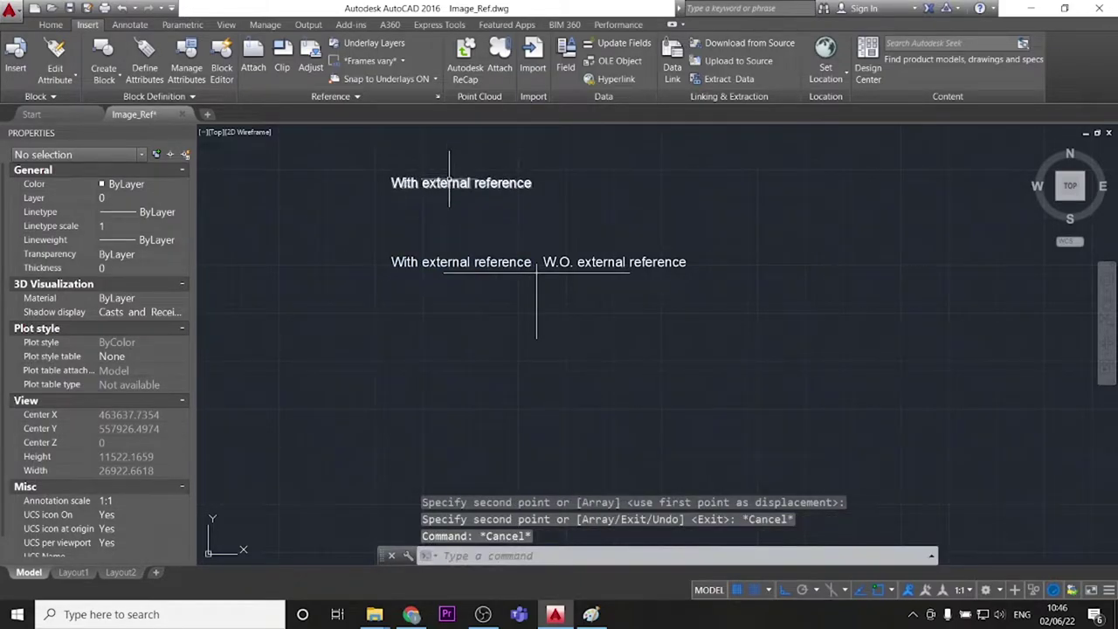
# Change the copied title's text to 'Attach'
pyautogui.doubleClick(460, 183)
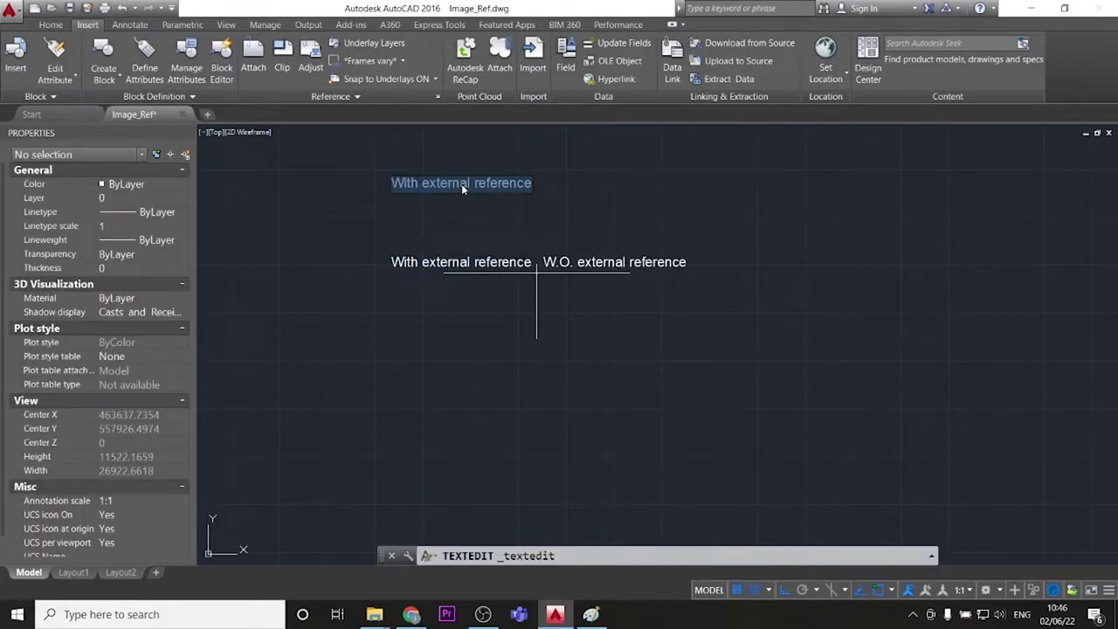
pyautogui.write('a')
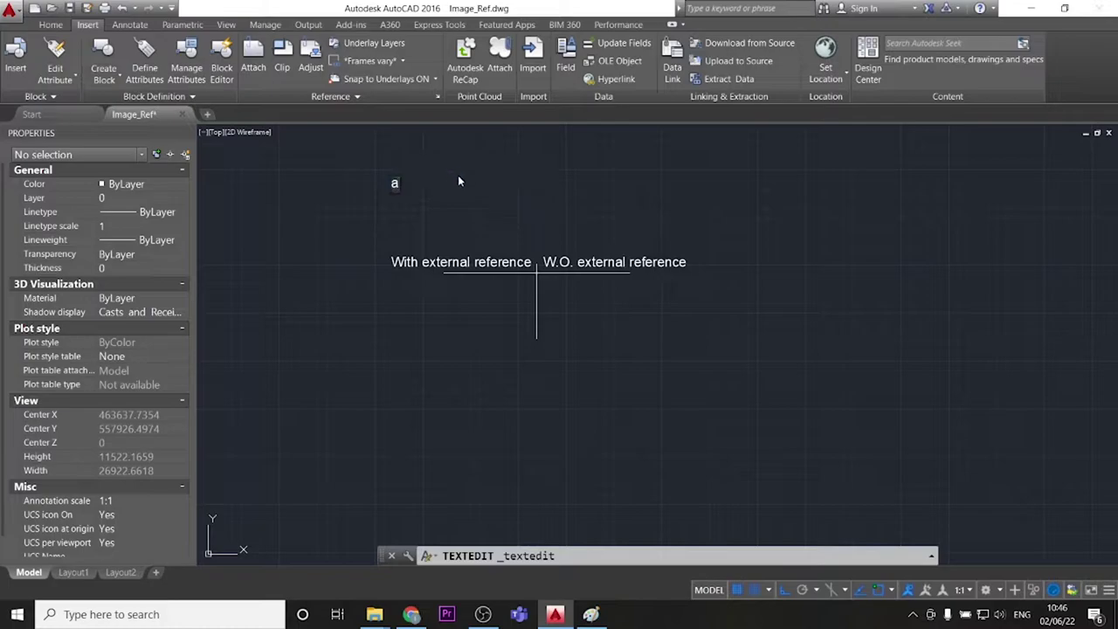
pyautogui.press('BackSpace')
pyautogui.write('Attach')
pyautogui.press('Return')
pyautogui.press('Escape')
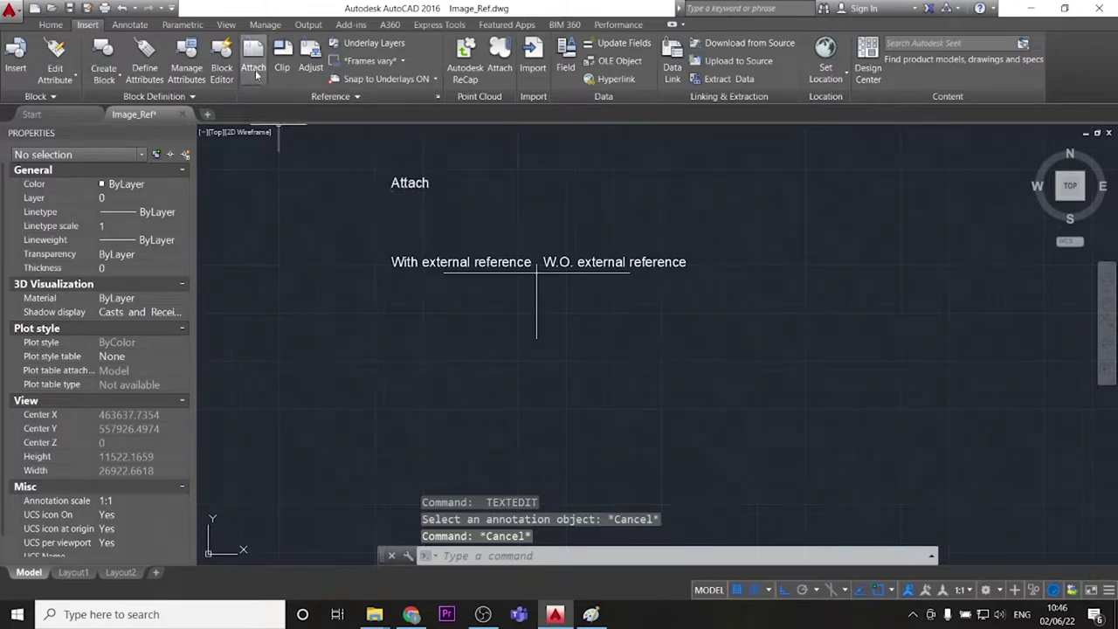
# Attach the 'palm tree' image from the fiverr folder, accepting the default Attach Image settings
pyautogui.click(252, 67)
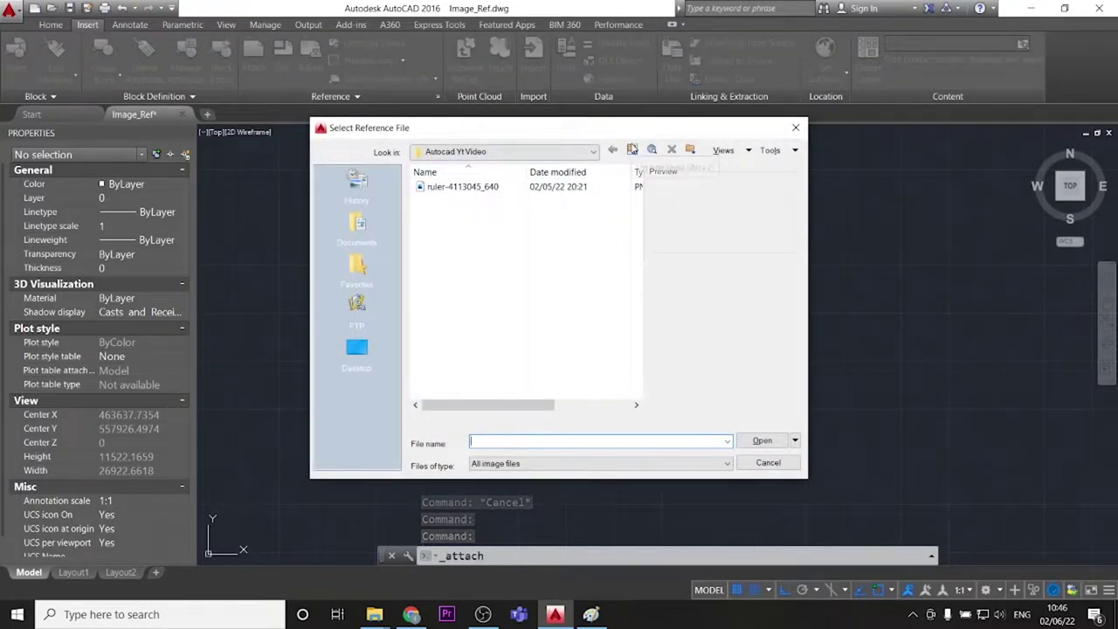
pyautogui.click(632, 151)
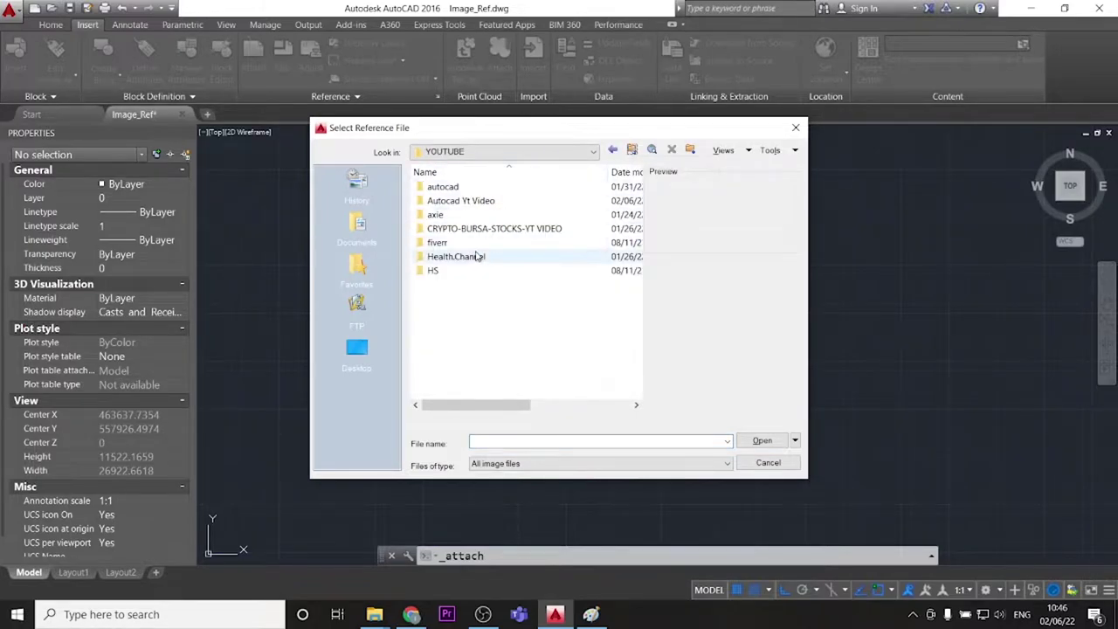
pyautogui.doubleClick(465, 242)
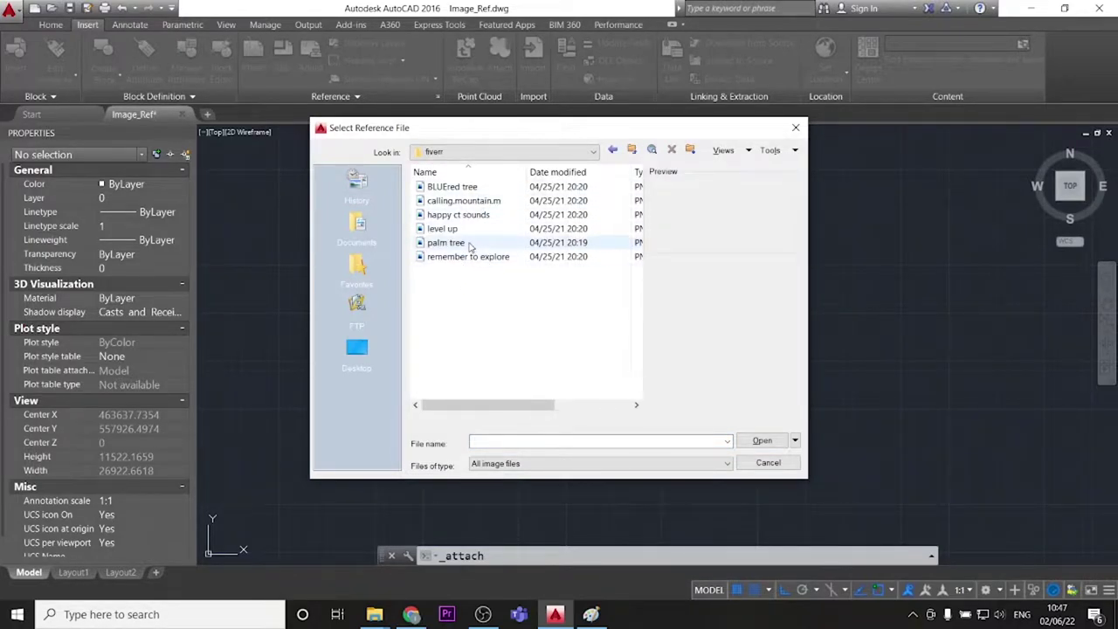
pyautogui.click(450, 242)
pyautogui.click(761, 440)
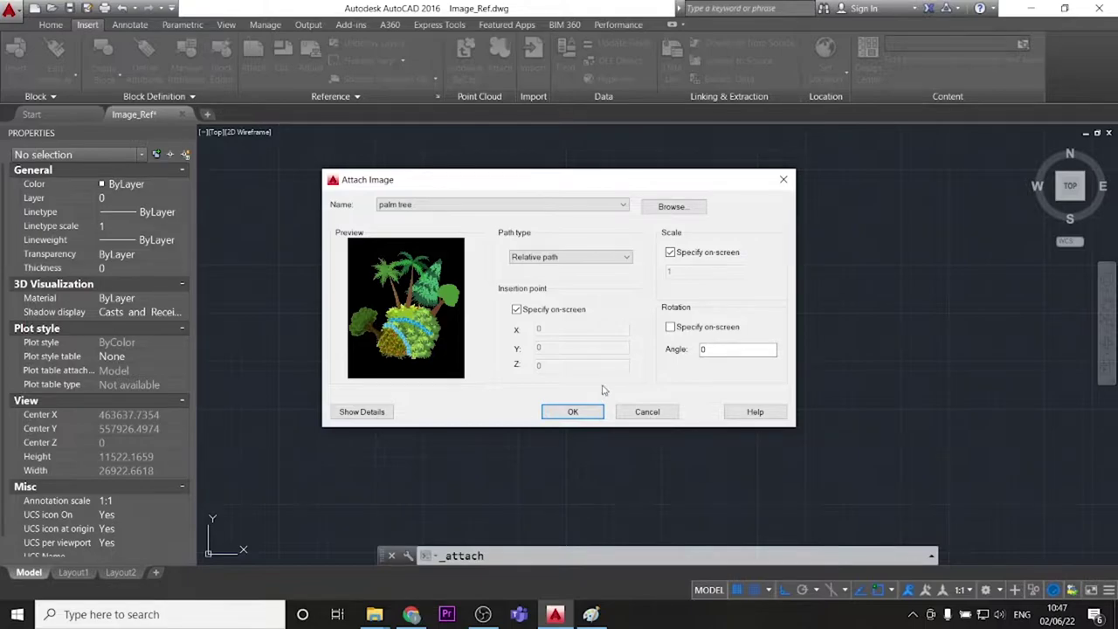
pyautogui.click(573, 412)
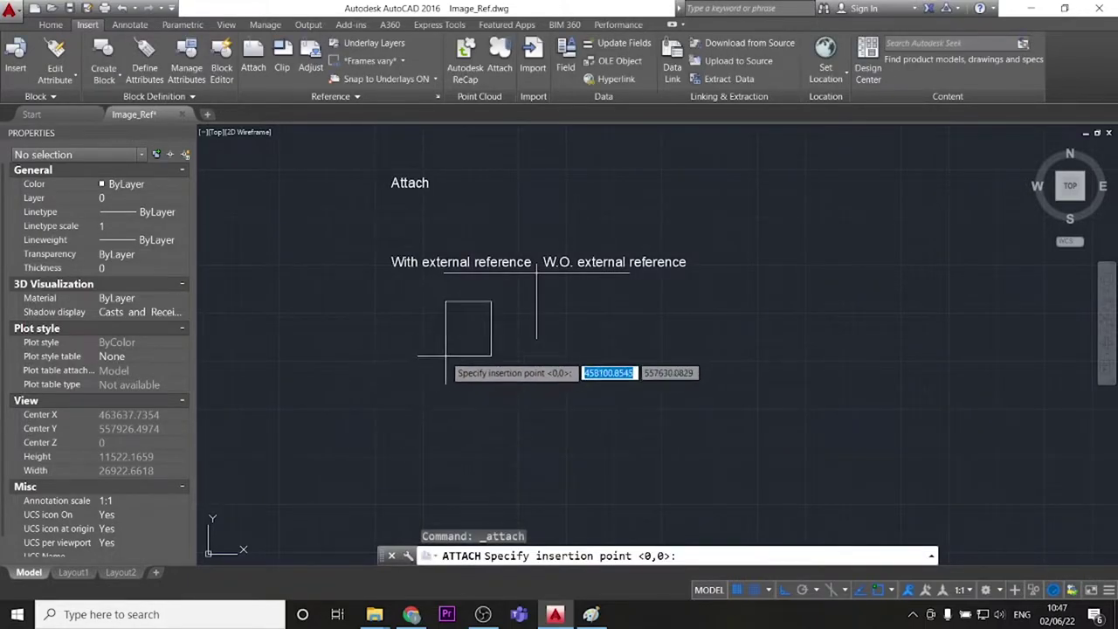
# Insert the palm tree image at scale 1 and move it beside the divider
pyautogui.click(421, 341)
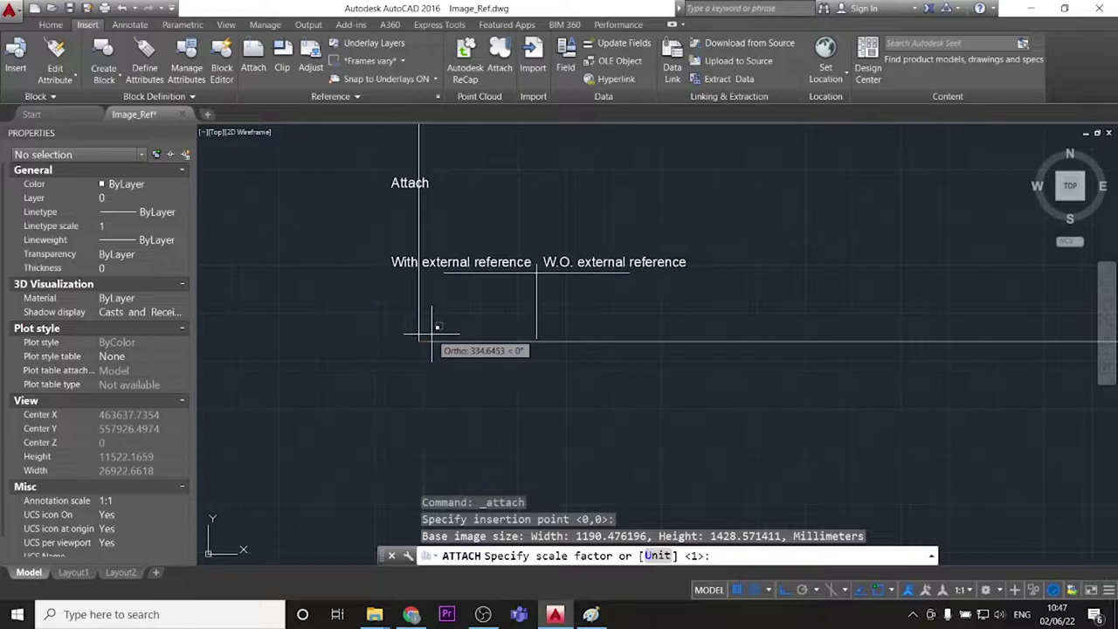
pyautogui.press('Return')
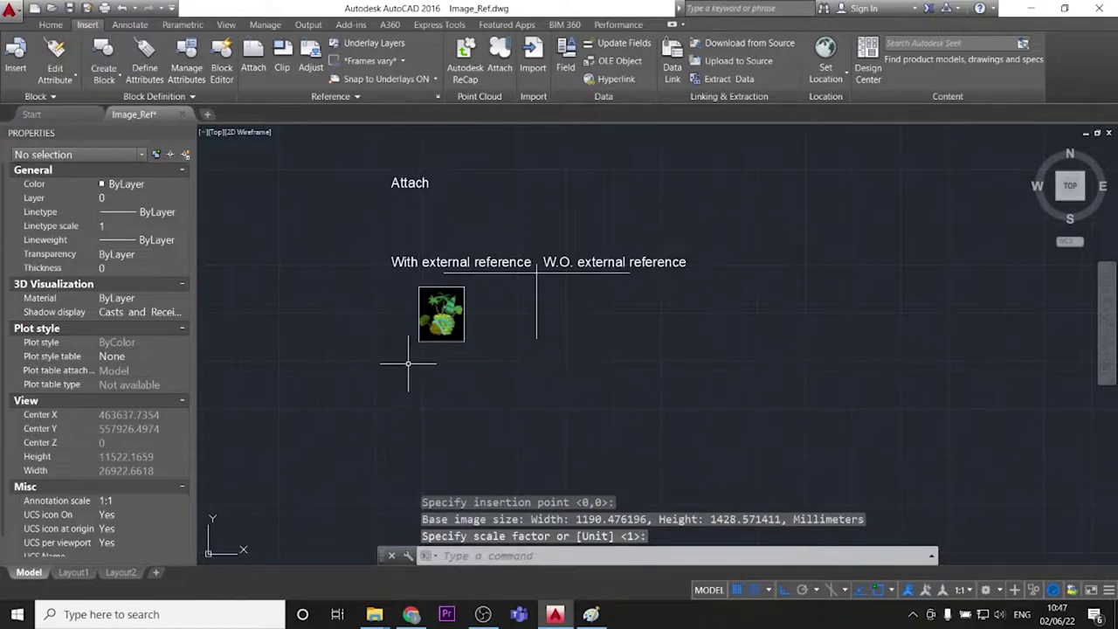
pyautogui.click(465, 334)
pyautogui.click(428, 320)
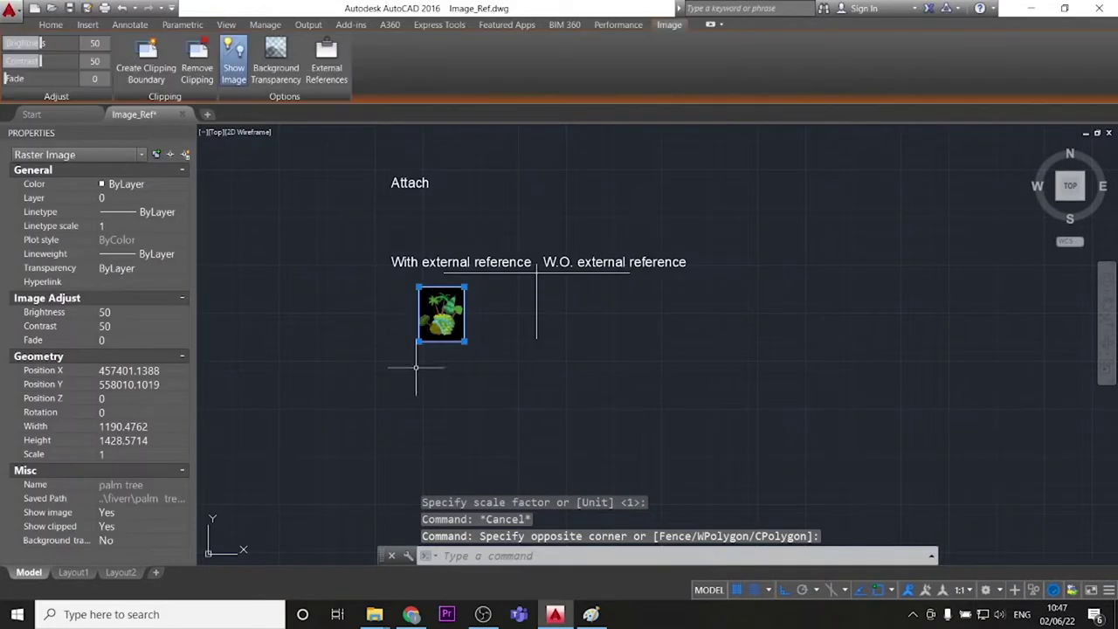
pyautogui.write('m')
pyautogui.press('Return')
pyautogui.click(387, 406)
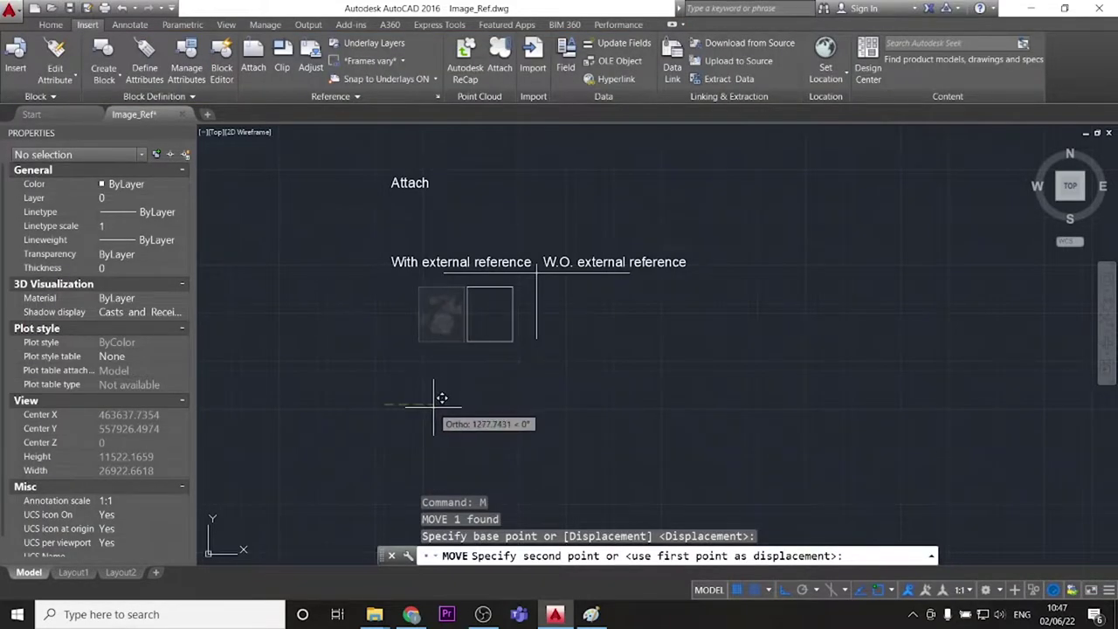
pyautogui.press('Escape')
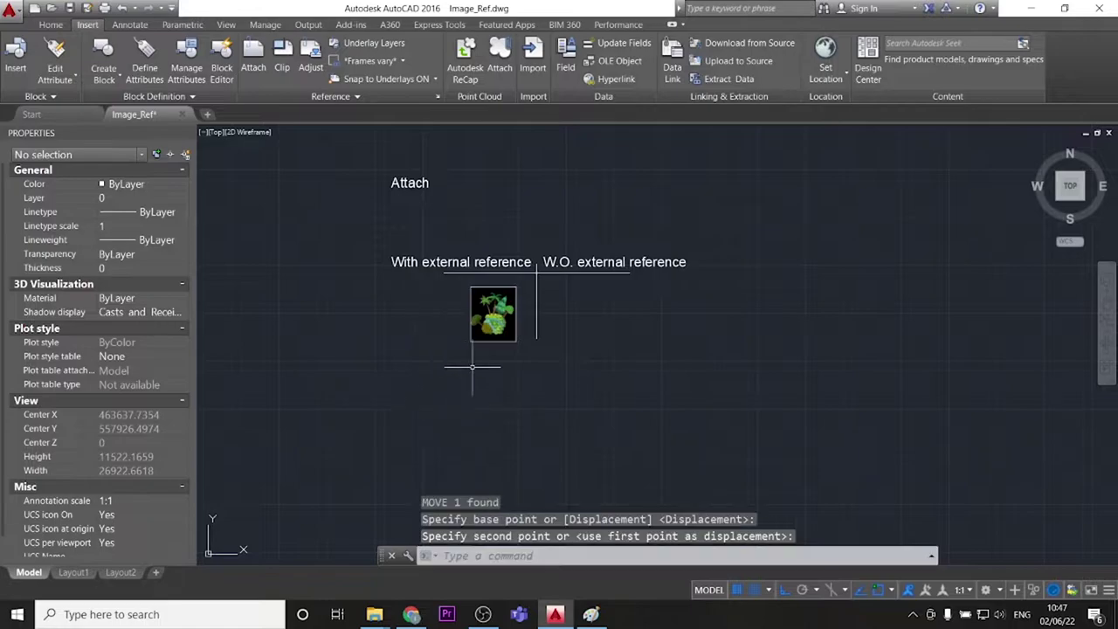
pyautogui.press('Escape')
pyautogui.click(467, 330)
pyautogui.click(467, 330)
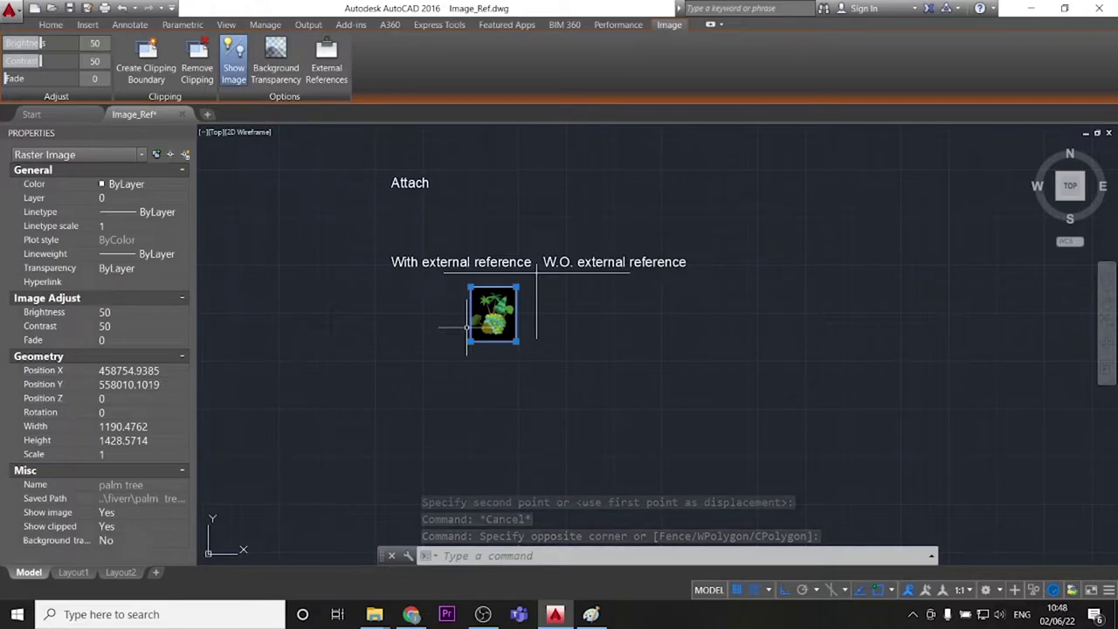
# Copy the 'Attach' heading just below itself and change the copy's text to 'Scale'
pyautogui.press('Escape')
pyautogui.click(410, 172)
pyautogui.write('co')
pyautogui.press('Return')
pyautogui.click(459, 168)
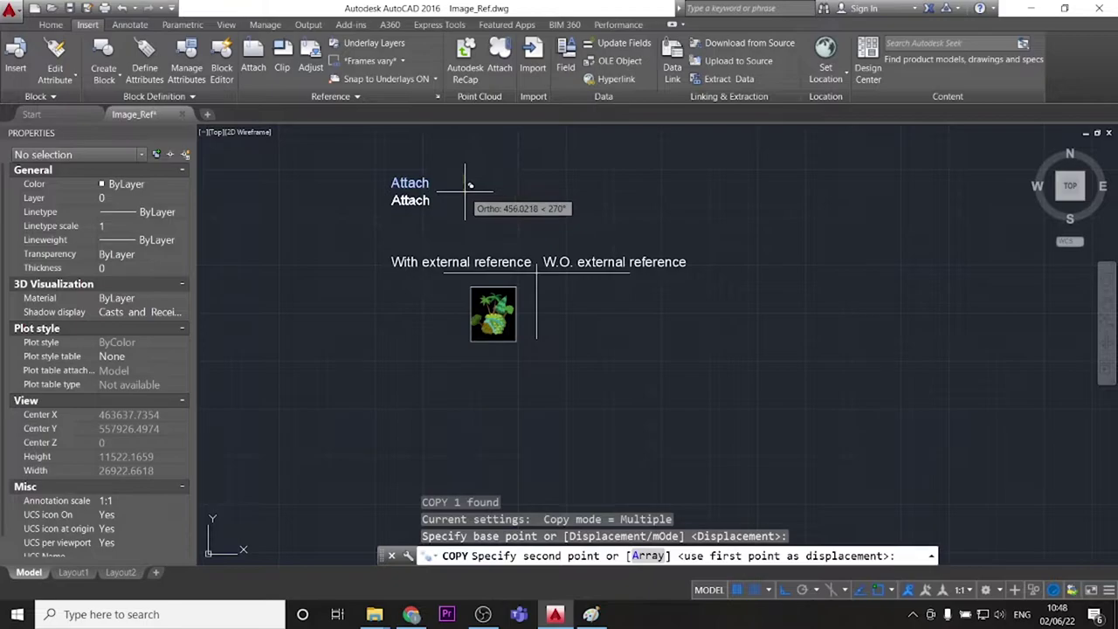
pyautogui.click(465, 195)
pyautogui.press('Escape')
pyautogui.doubleClick(402, 215)
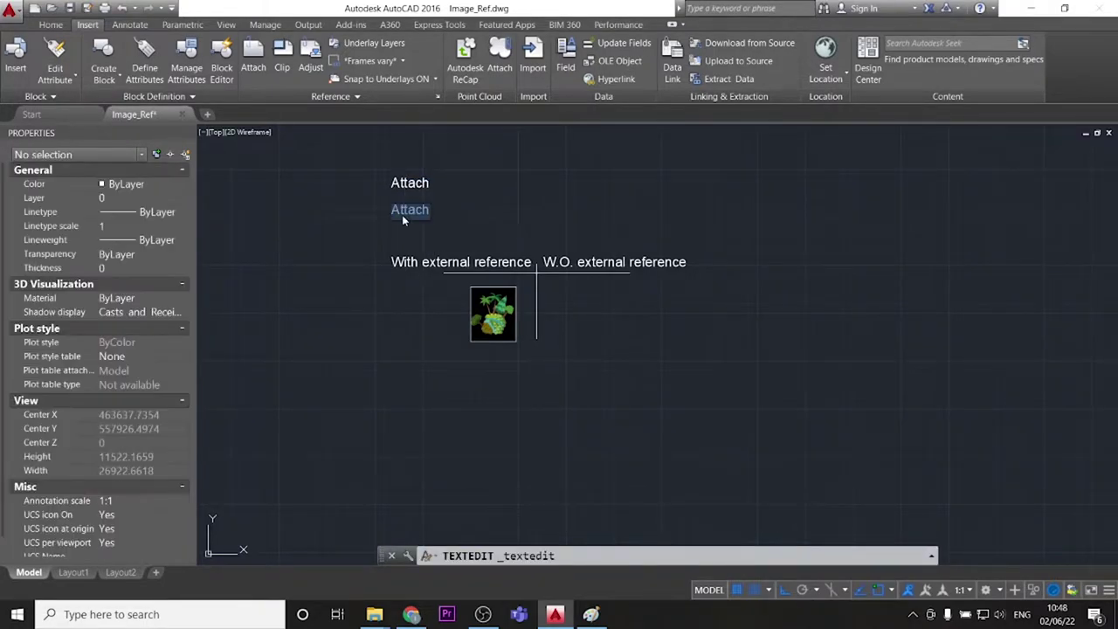
pyautogui.write('Scale')
pyautogui.press('Escape')
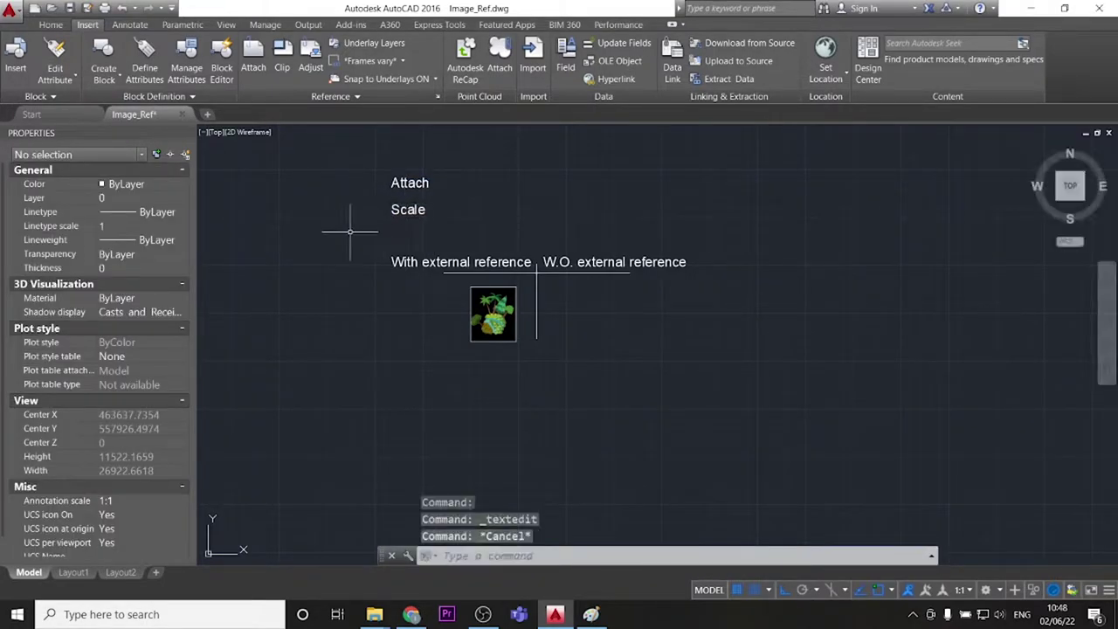
# Scale the attached palm tree picture by a factor of 5 from its top-right corner
pyautogui.click(550, 421)
pyautogui.press('Escape')
pyautogui.click(503, 391)
pyautogui.click(473, 339)
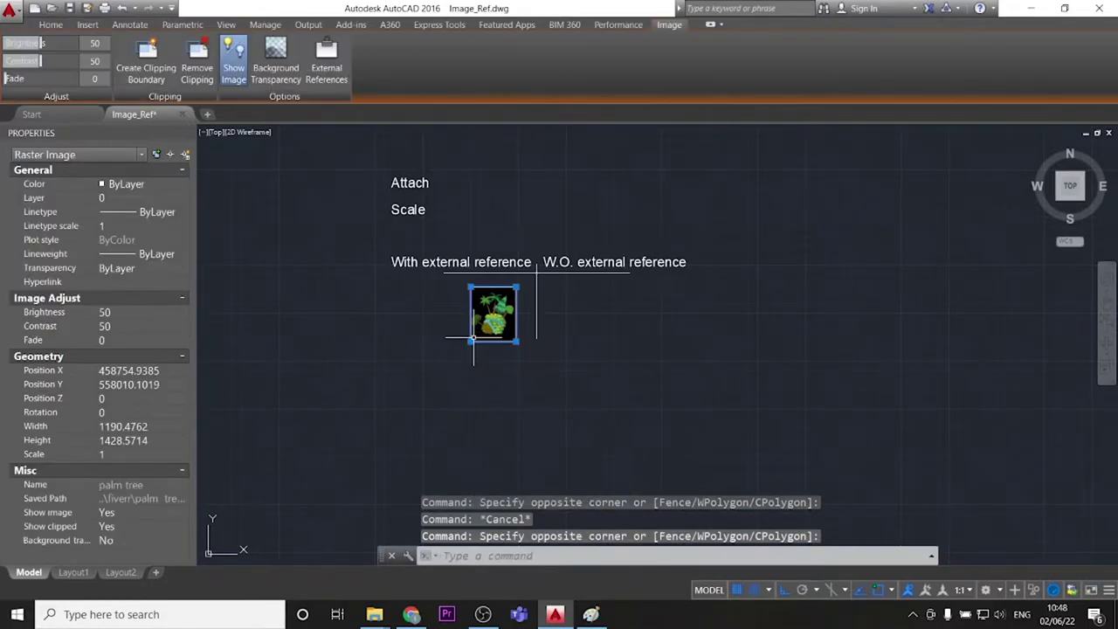
pyautogui.write('sca')
pyautogui.press('Return')
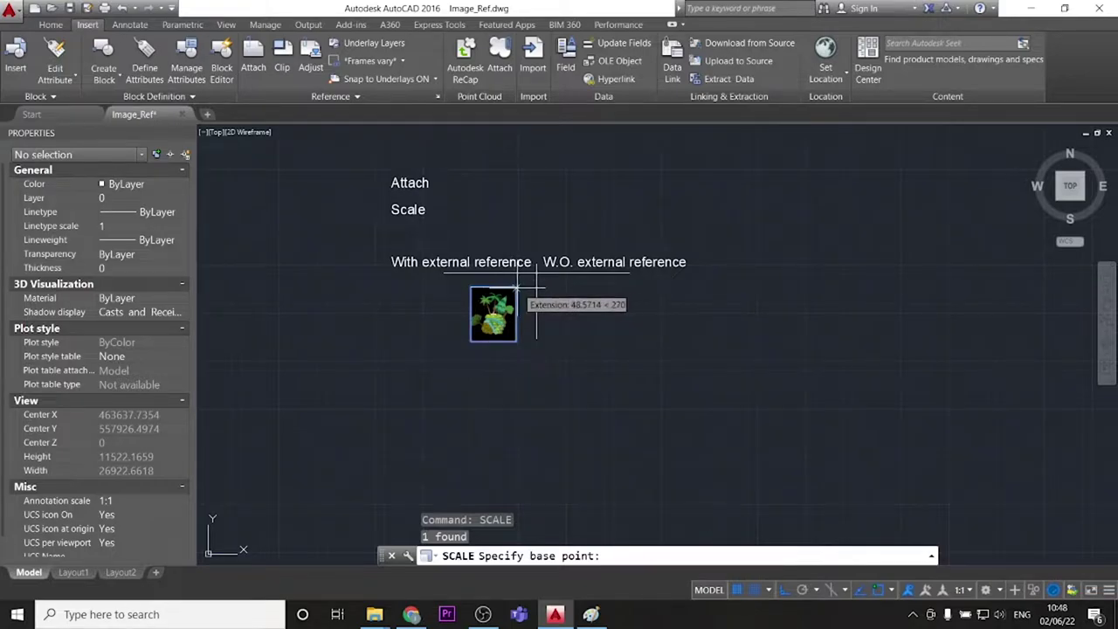
pyautogui.click(517, 287)
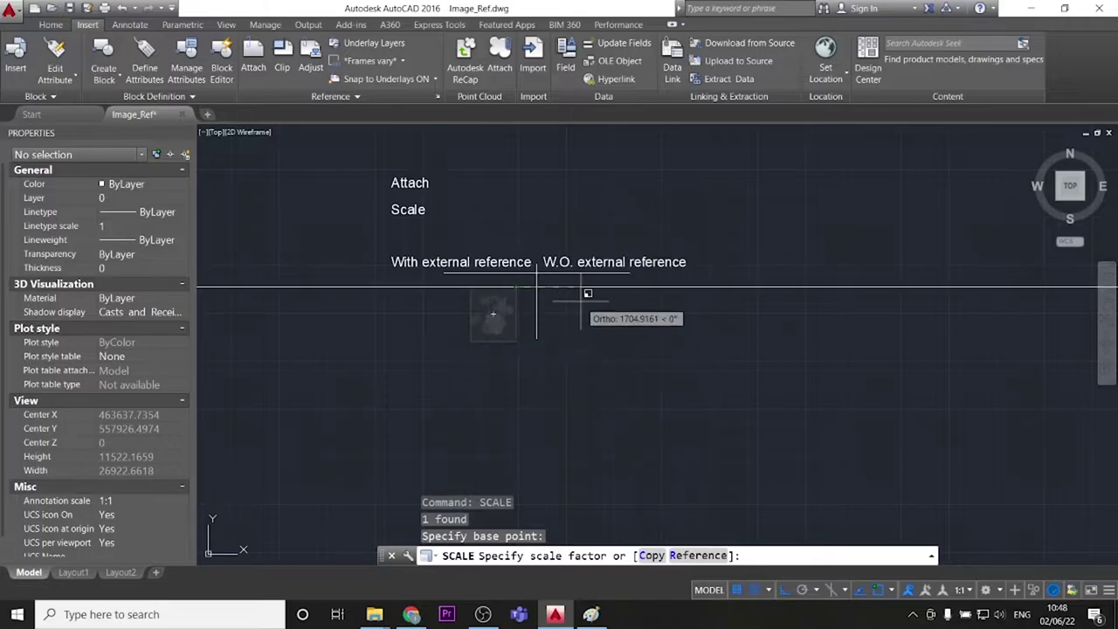
pyautogui.scroll(-4, 553, 323)
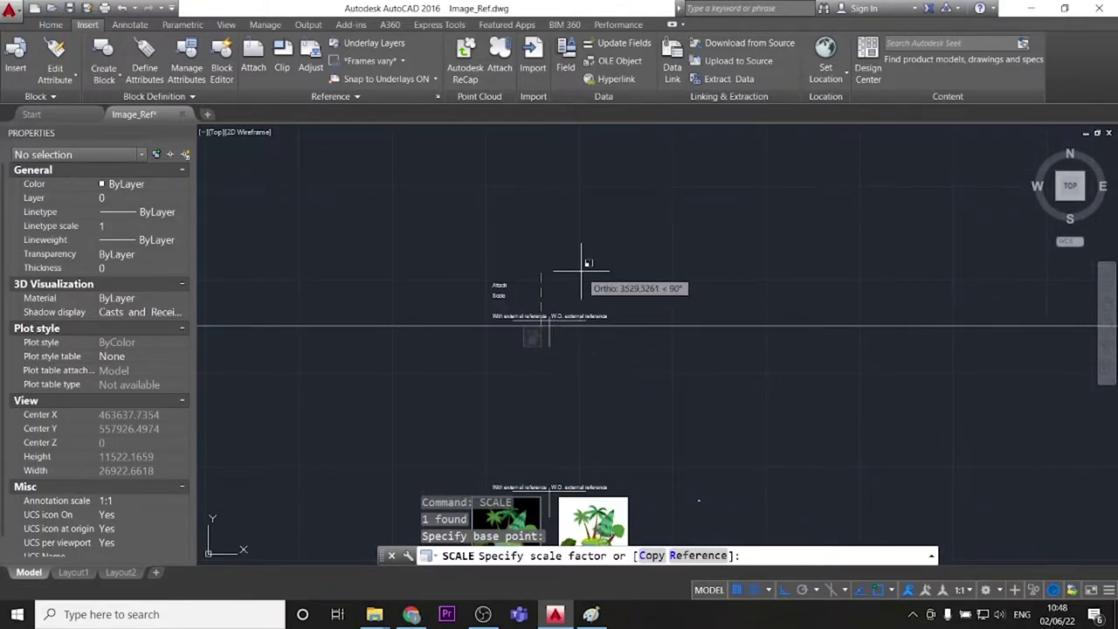
pyautogui.scroll(5, 544, 336)
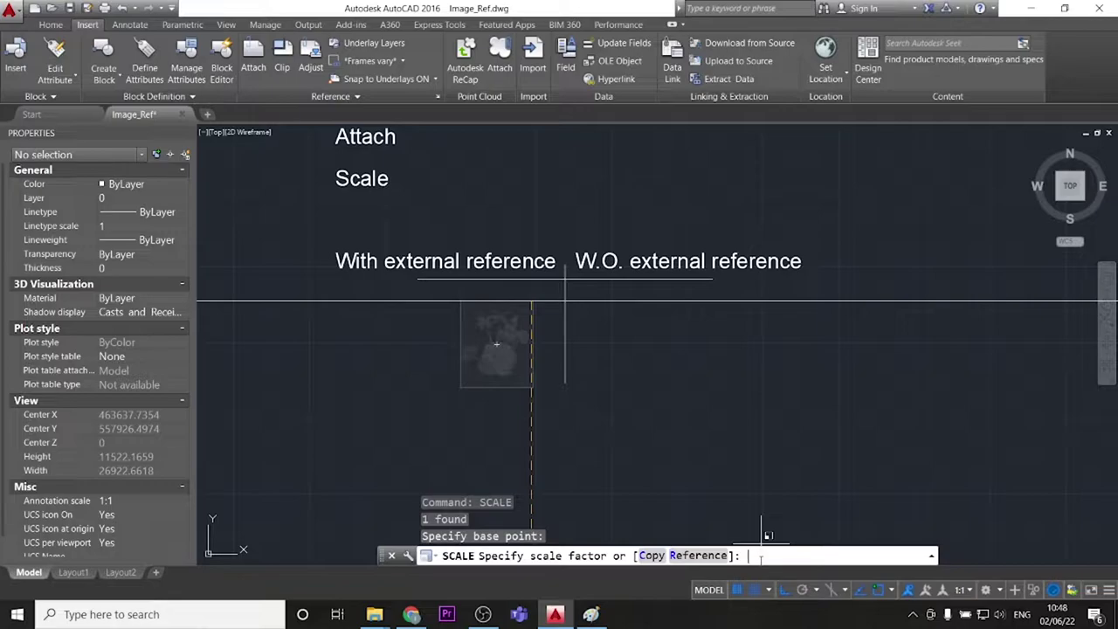
pyautogui.write('5')
pyautogui.press('Return')
pyautogui.press('Escape')
pyautogui.scroll(-4, 677, 361)
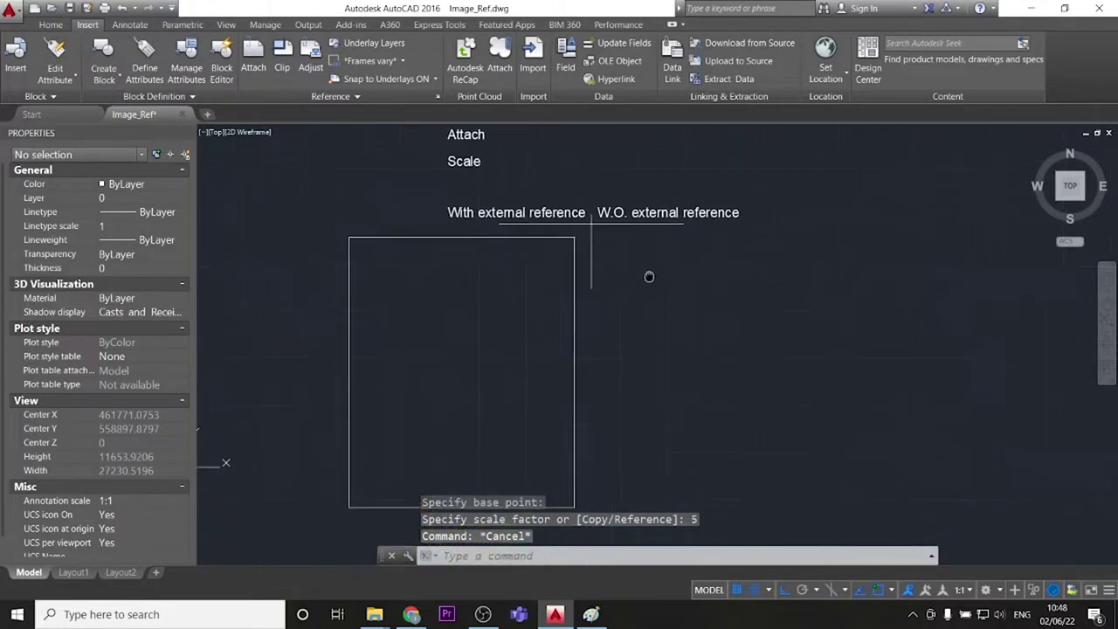
pyautogui.moveTo(648, 274); pyautogui.dragTo(641, 254, button='middle')
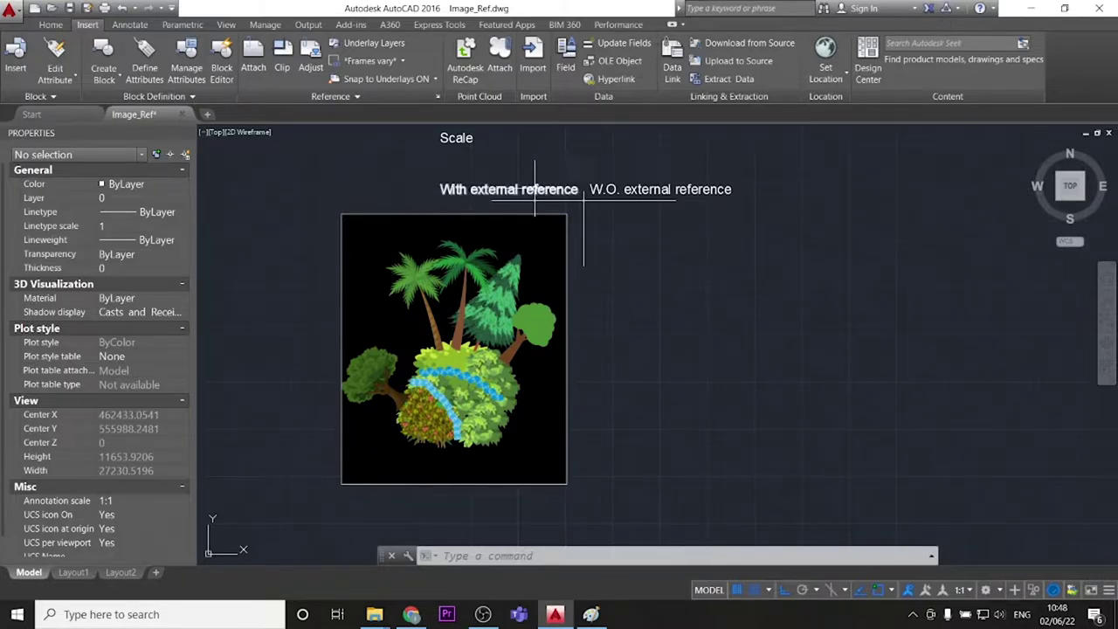
pyautogui.moveTo(653, 250)
pyautogui.mouseDown(button='middle')
pyautogui.moveTo(621, 342)
pyautogui.moveTo(568, 243)
pyautogui.mouseUp(button='middle')
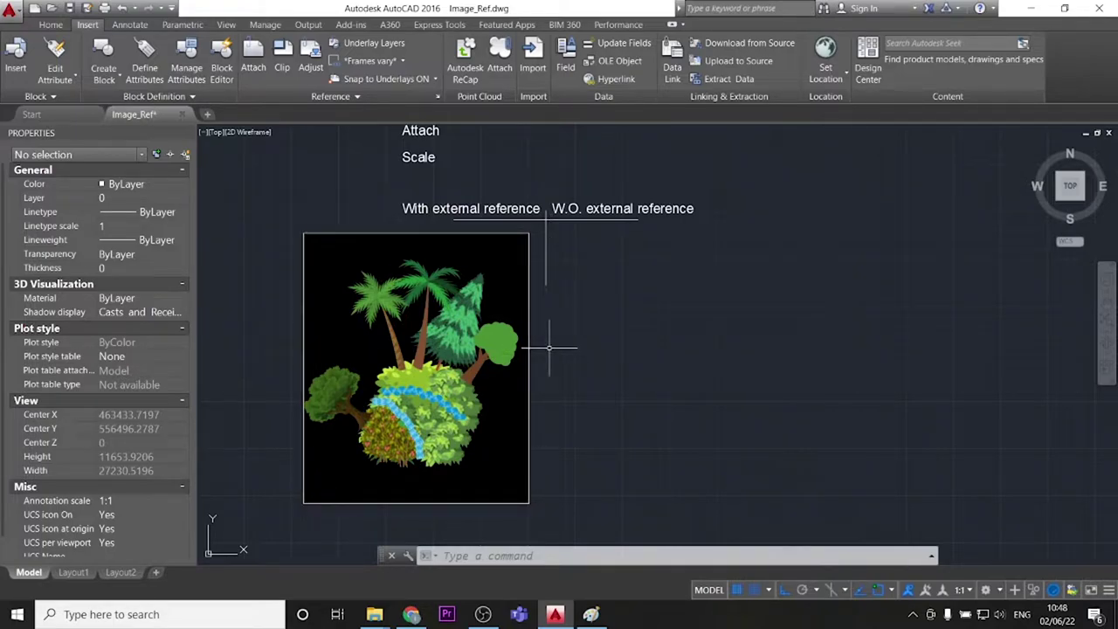
# Launch Paint and open the palm tree picture
pyautogui.click(211, 617)
pyautogui.write('paint')
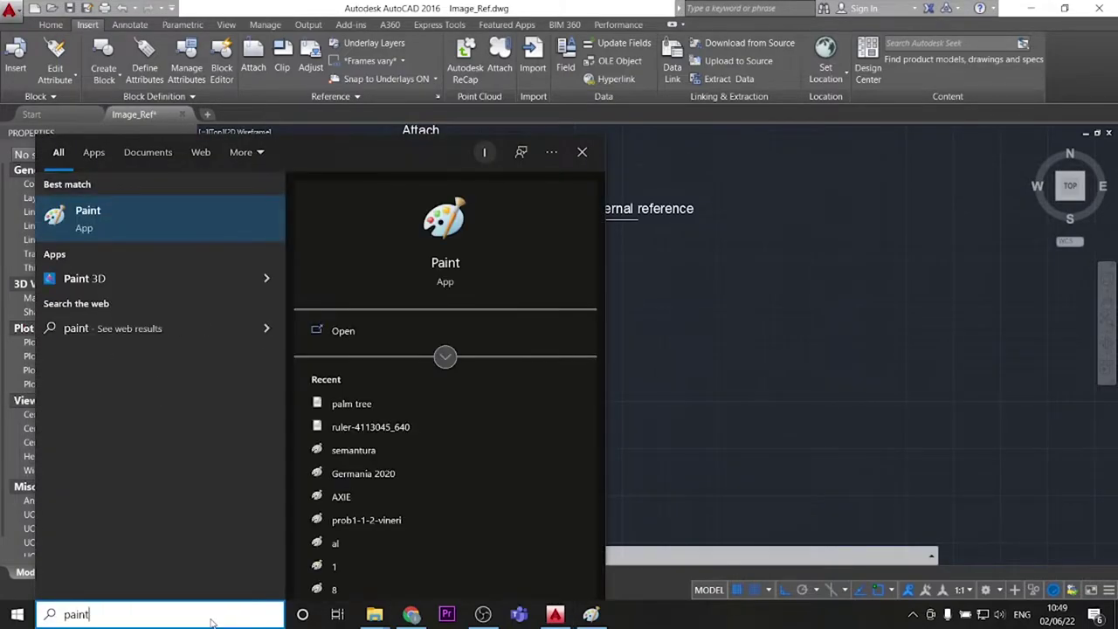
pyautogui.press('Return')
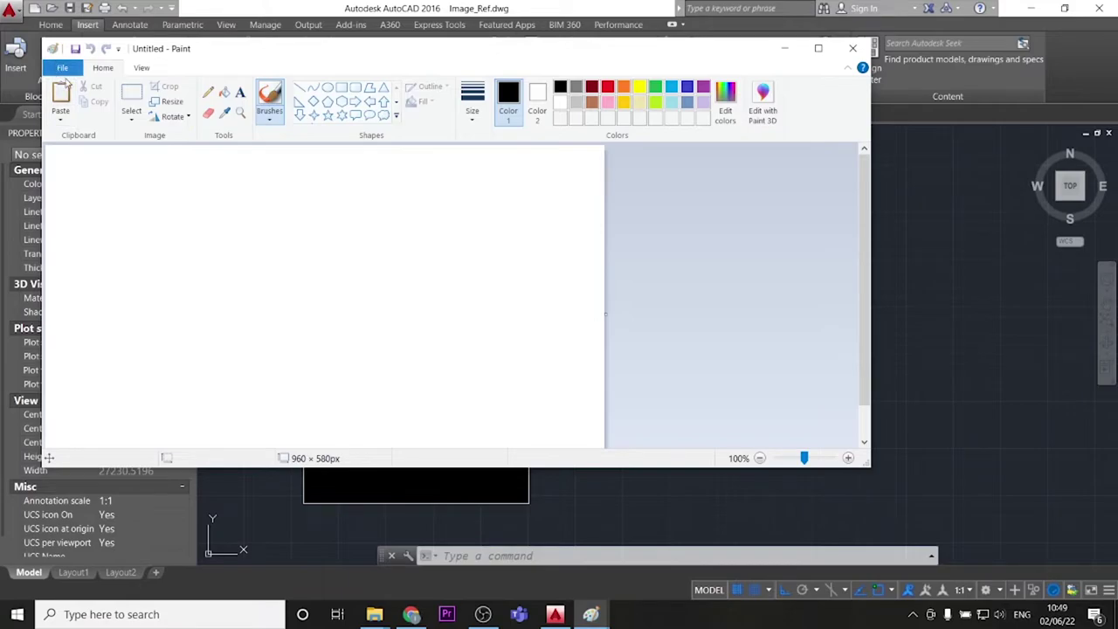
pyautogui.click(62, 67)
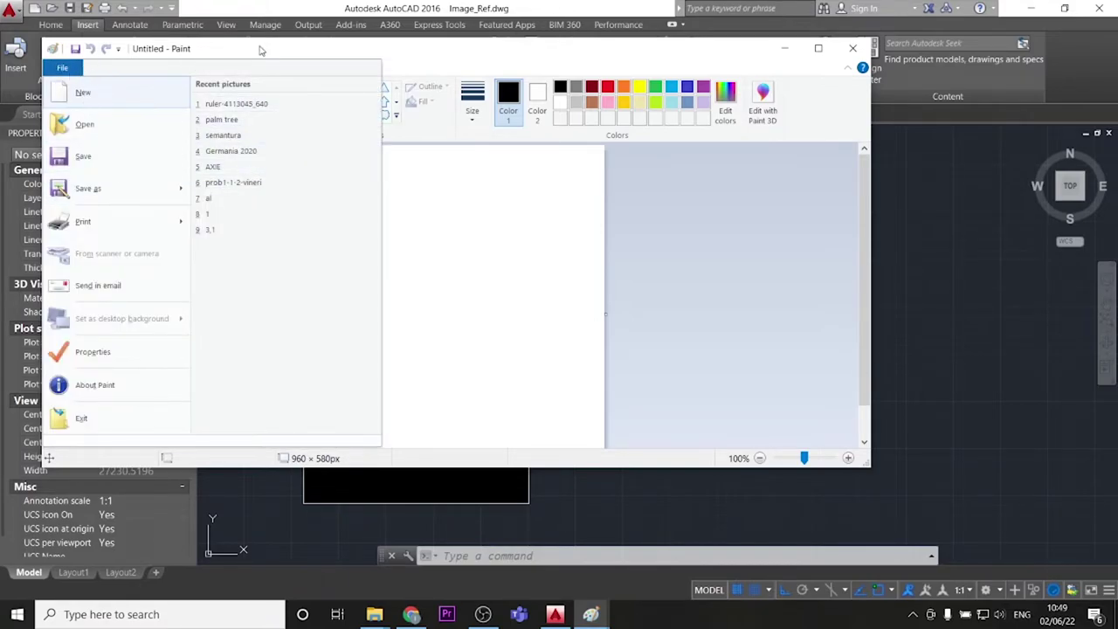
pyautogui.click(261, 48)
pyautogui.click(62, 67)
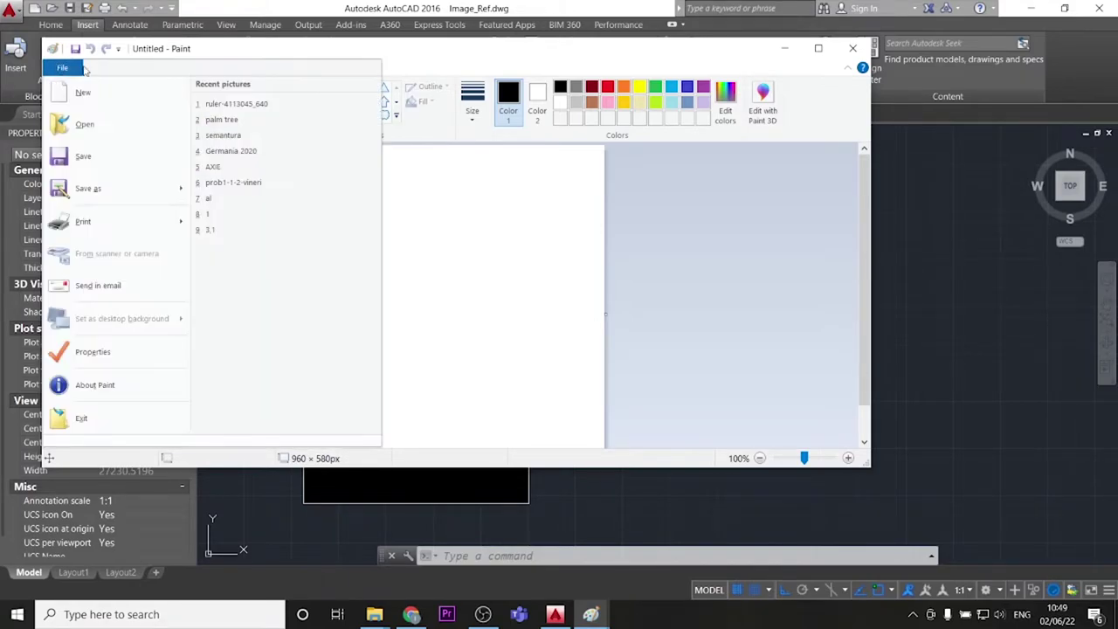
pyautogui.click(114, 127)
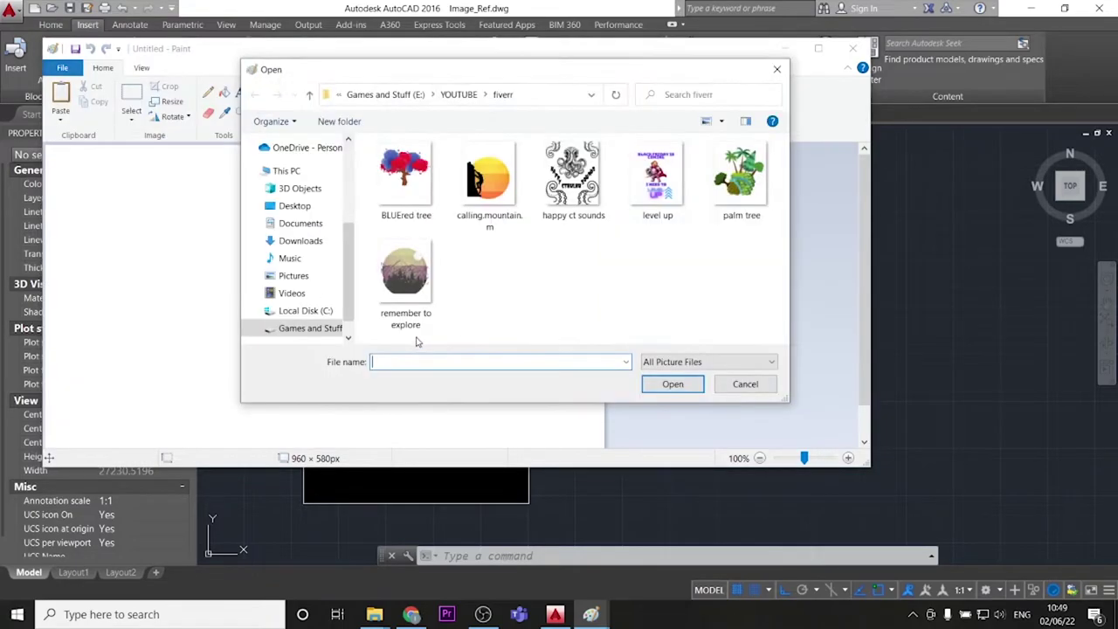
pyautogui.click(741, 179)
pyautogui.click(672, 383)
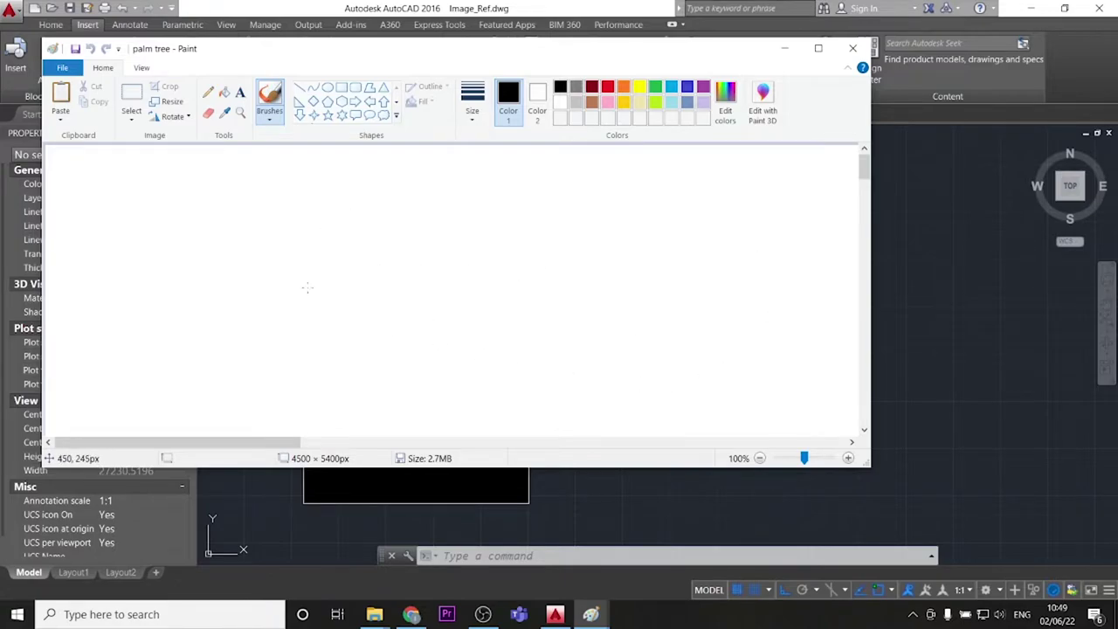
# Select the entire palm tree image, copy it, and minimize Paint
pyautogui.keyDown('ctrl'); pyautogui.scroll(-3, 307, 289); pyautogui.keyUp('ctrl')
pyautogui.scroll(-2, 379, 317)
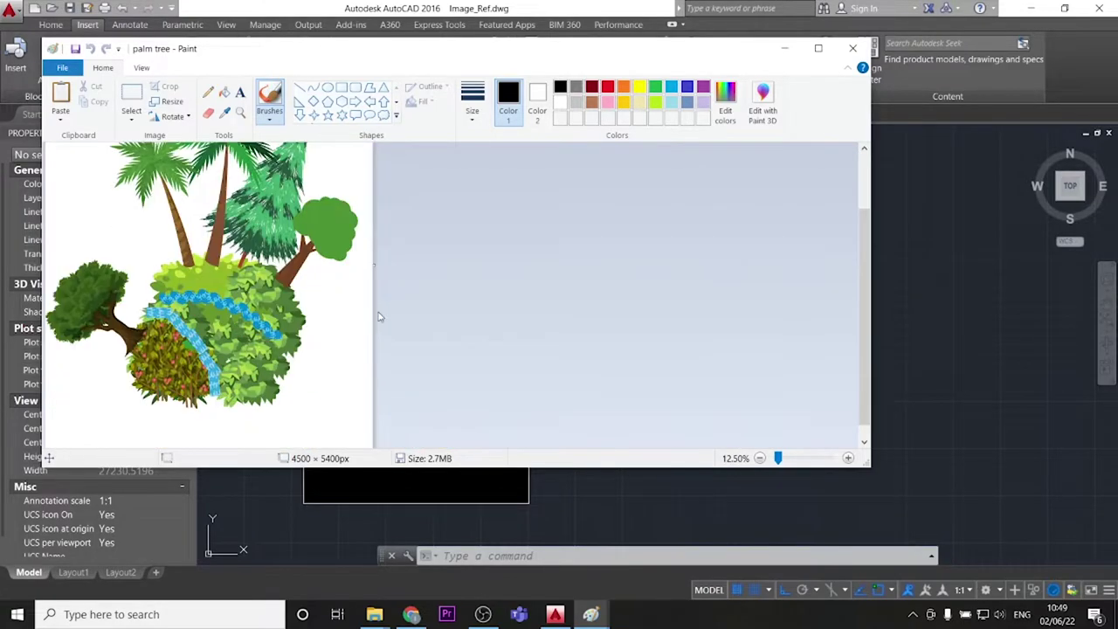
pyautogui.click(131, 115)
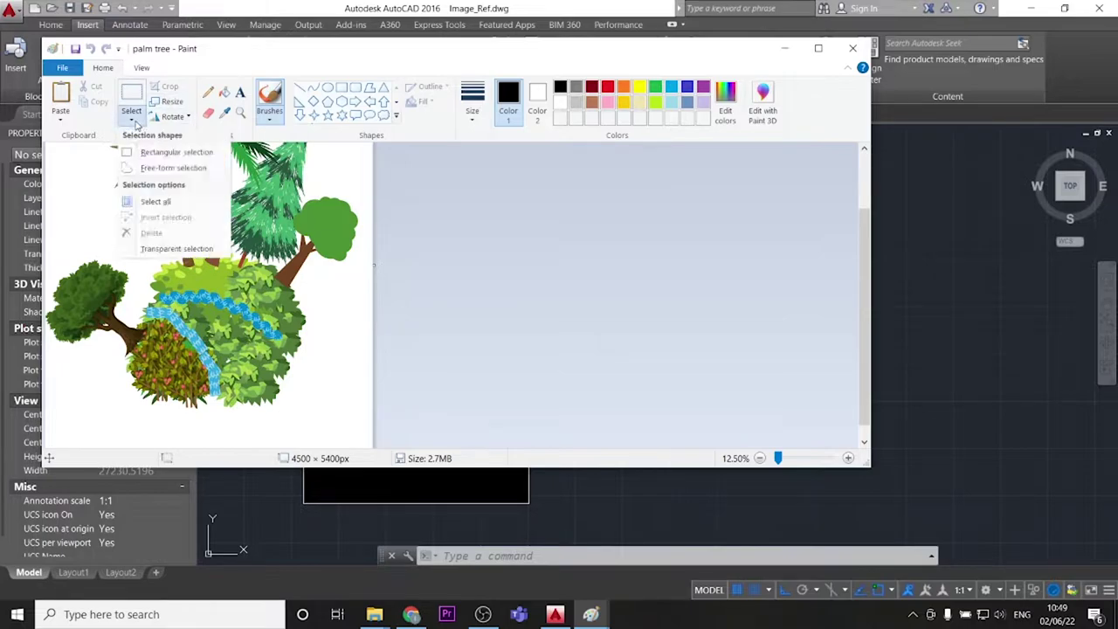
pyautogui.click(174, 208)
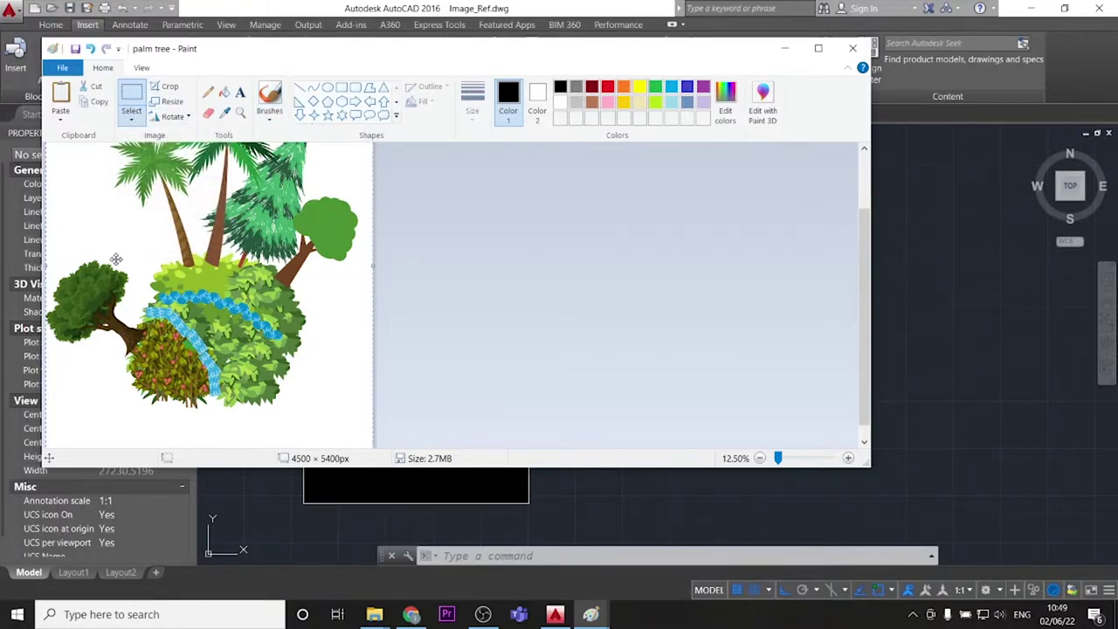
pyautogui.click(134, 123)
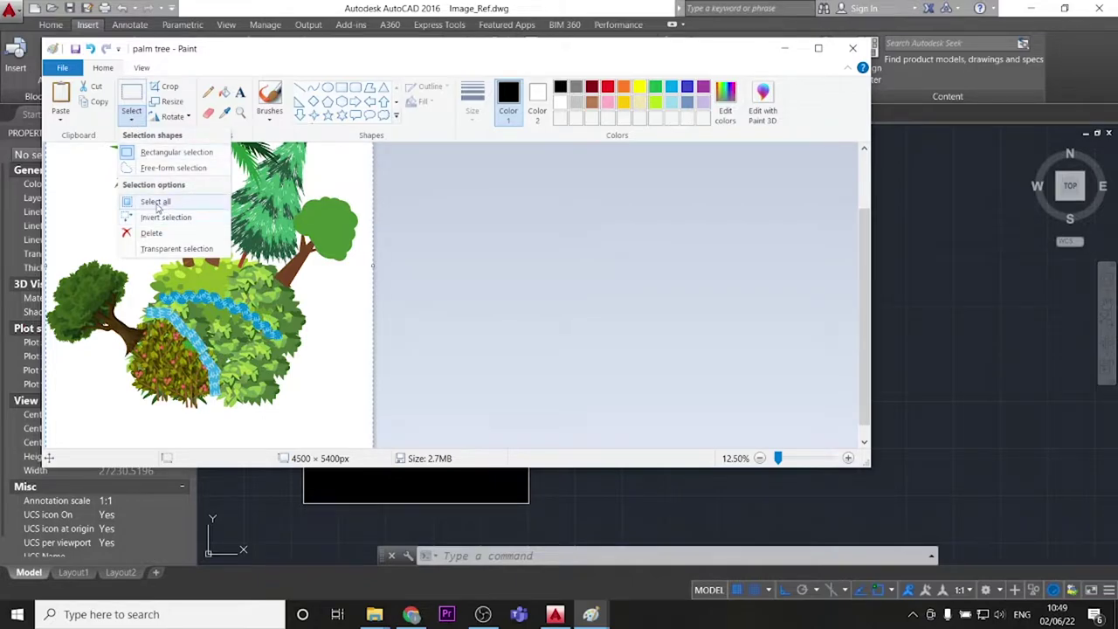
pyautogui.click(141, 154)
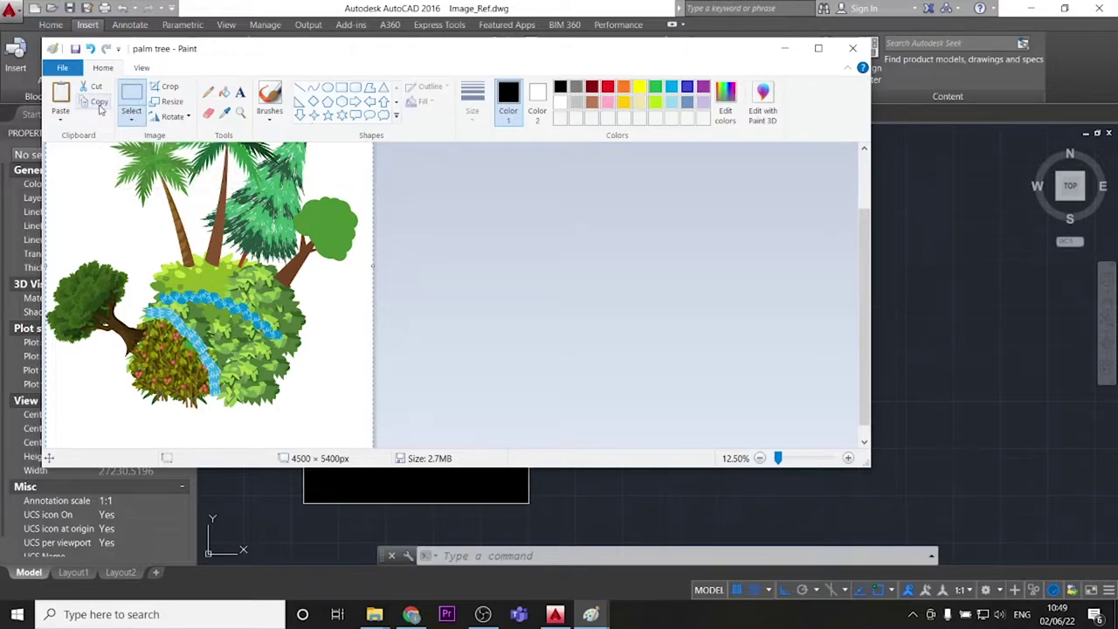
pyautogui.click(785, 48)
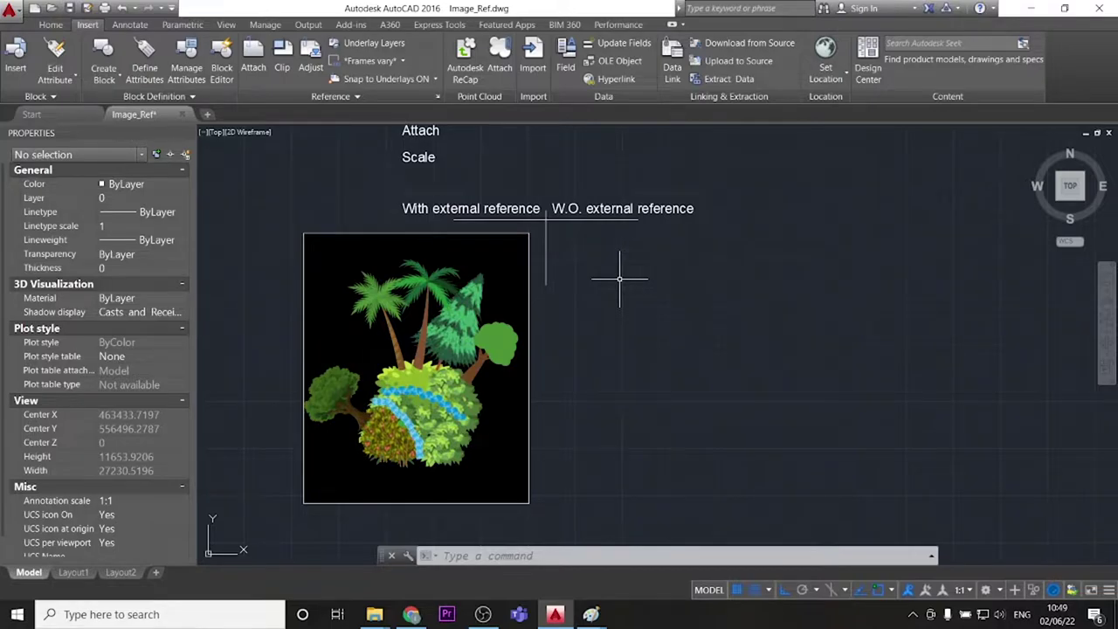
# Paste the clipboard via PASTESPEC as a Paintbrush Picture under 'W.O. external reference'
pyautogui.write('p')
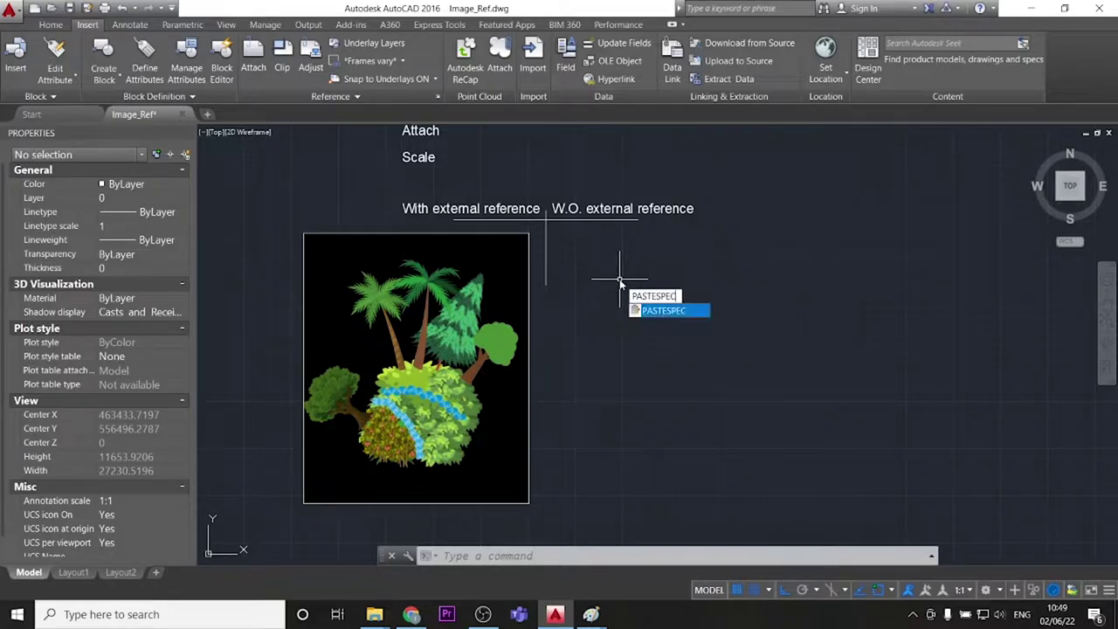
pyautogui.press('Return')
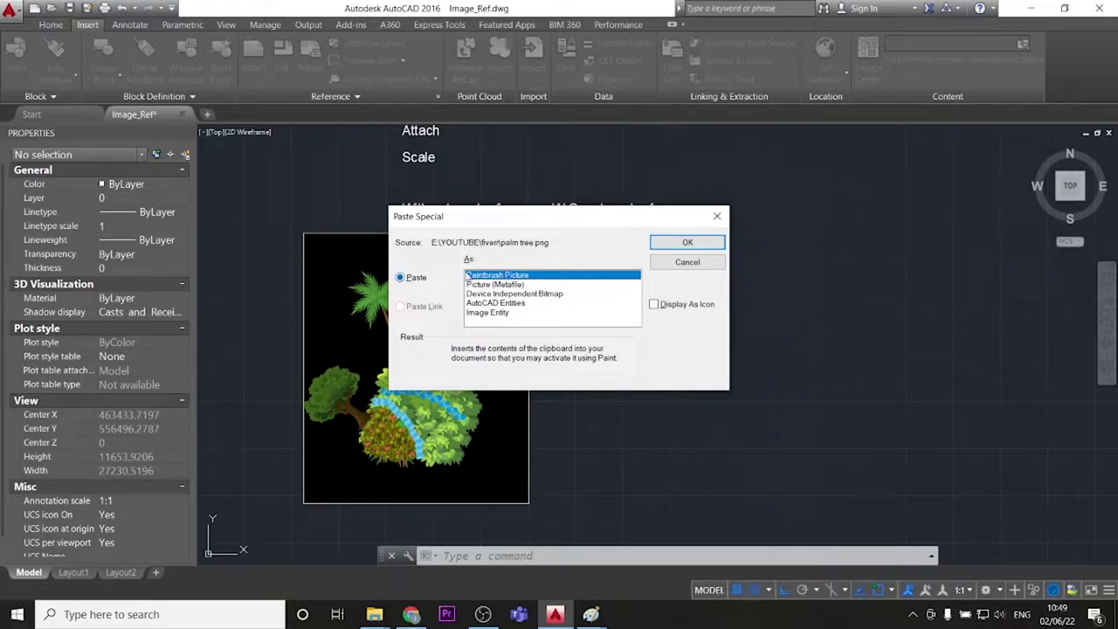
pyautogui.click(669, 245)
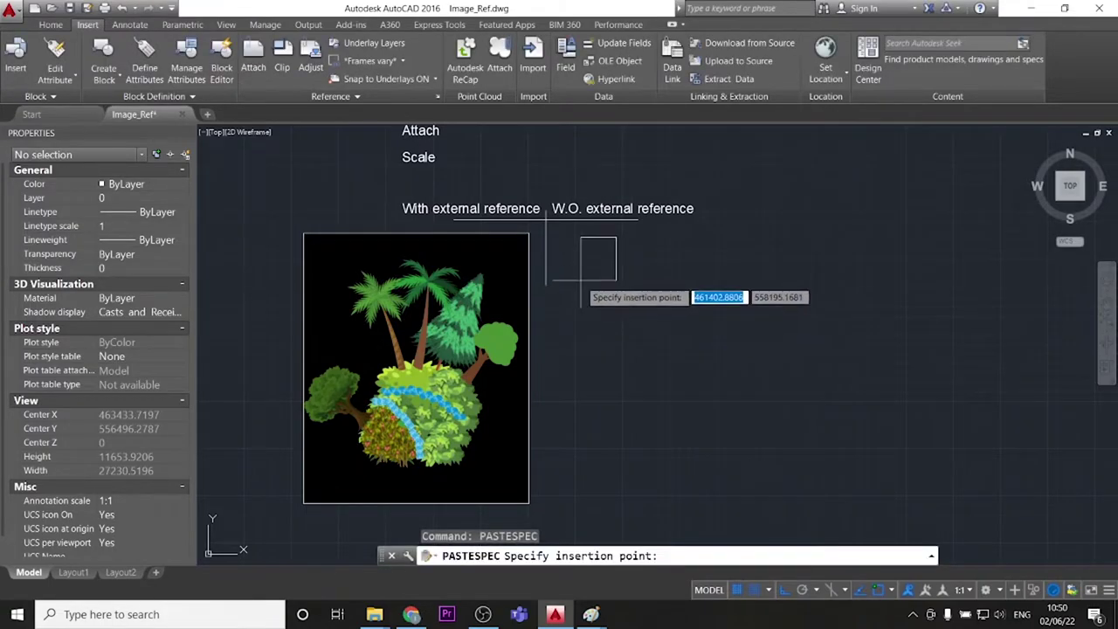
pyautogui.click(580, 280)
pyautogui.press('Escape')
pyautogui.press('Escape')
pyautogui.moveTo(568, 365); pyautogui.dragTo(543, 407, button='middle')
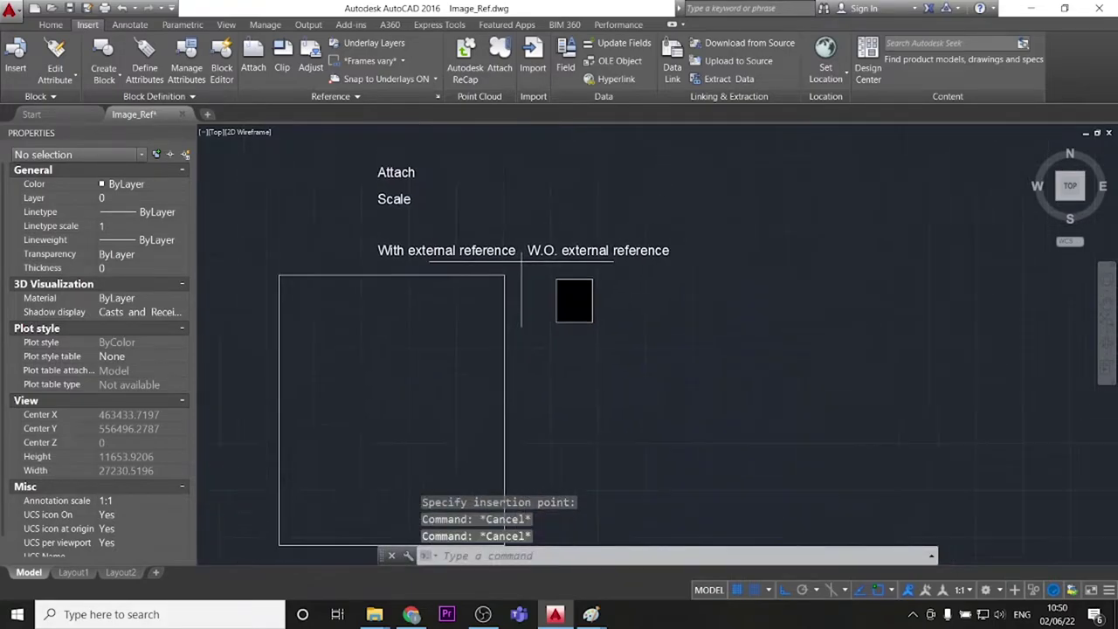
# Copy the 'Attach' label to the right and change the copy's text to 'Pastespec'
pyautogui.click(381, 173)
pyautogui.write('co')
pyautogui.press('Return')
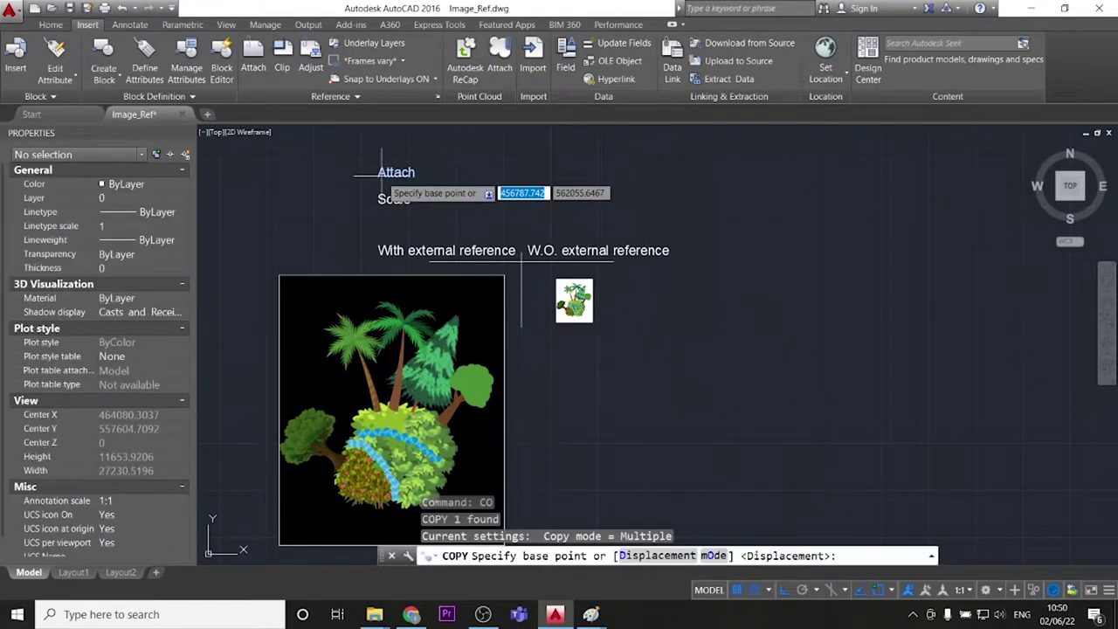
pyautogui.click(340, 164)
pyautogui.click(525, 172)
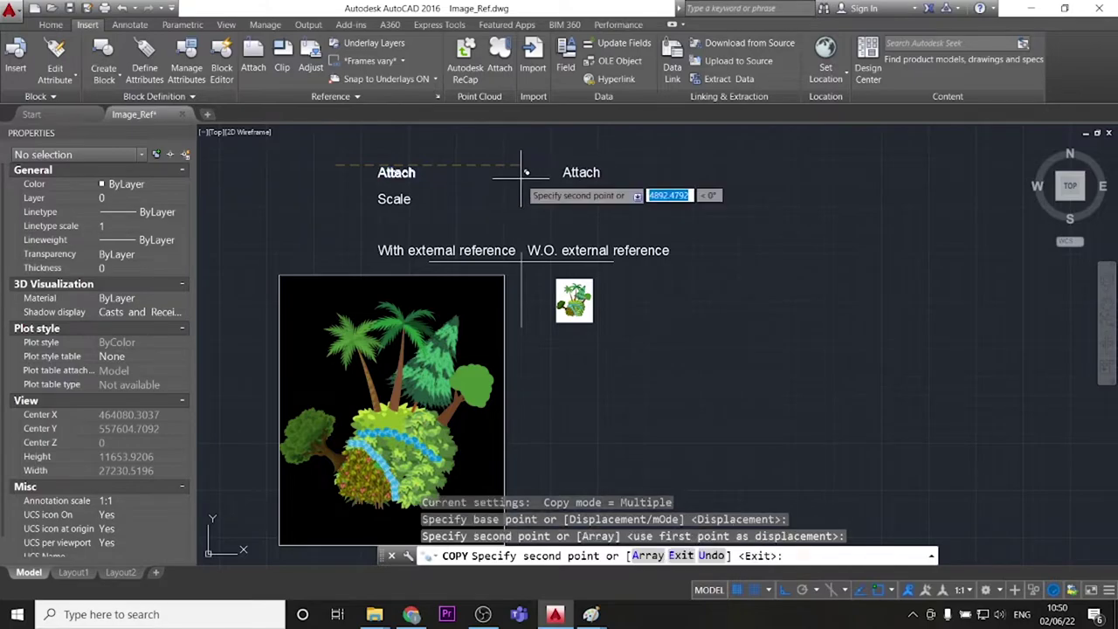
pyautogui.press('Escape')
pyautogui.doubleClick(584, 173)
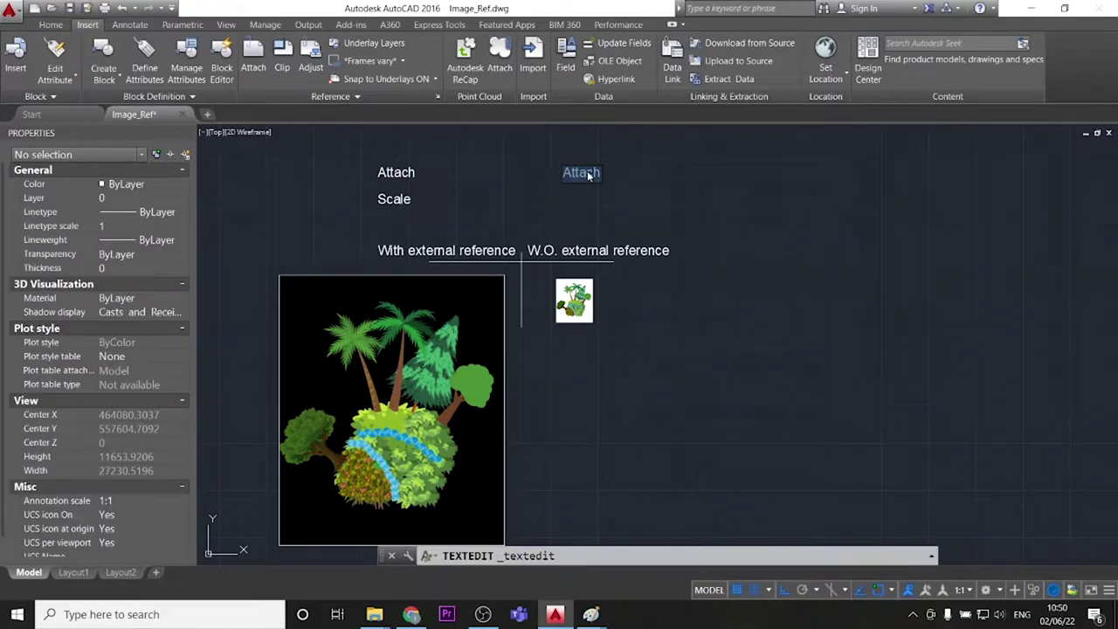
pyautogui.write('Pastespec')
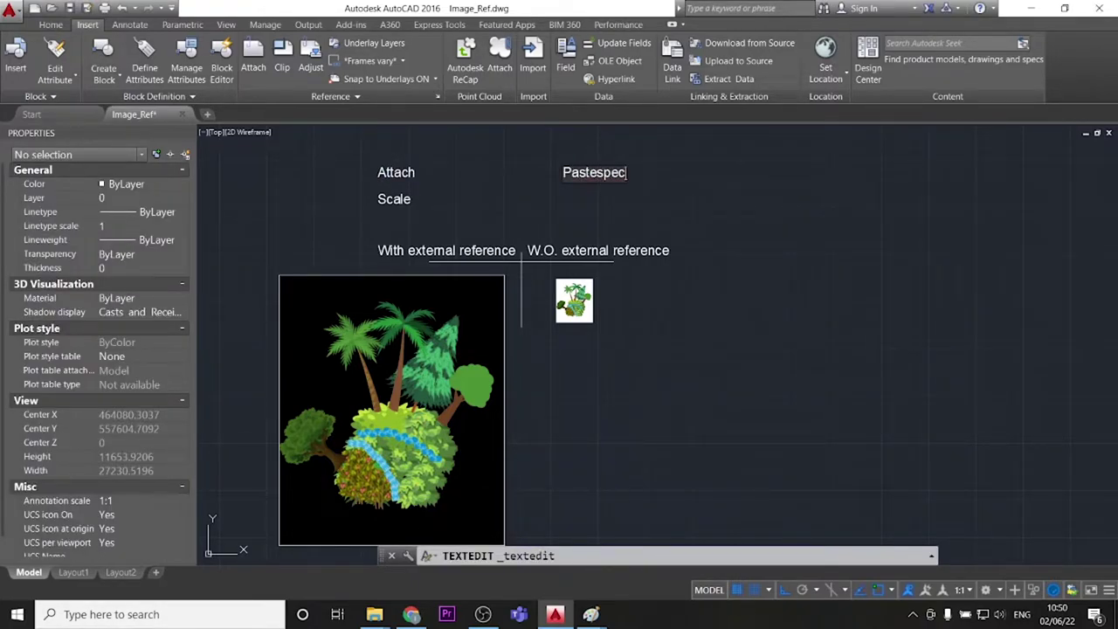
pyautogui.press('Escape')
pyautogui.press('Escape')
pyautogui.moveTo(414, 295); pyautogui.dragTo(430, 274, button='middle')
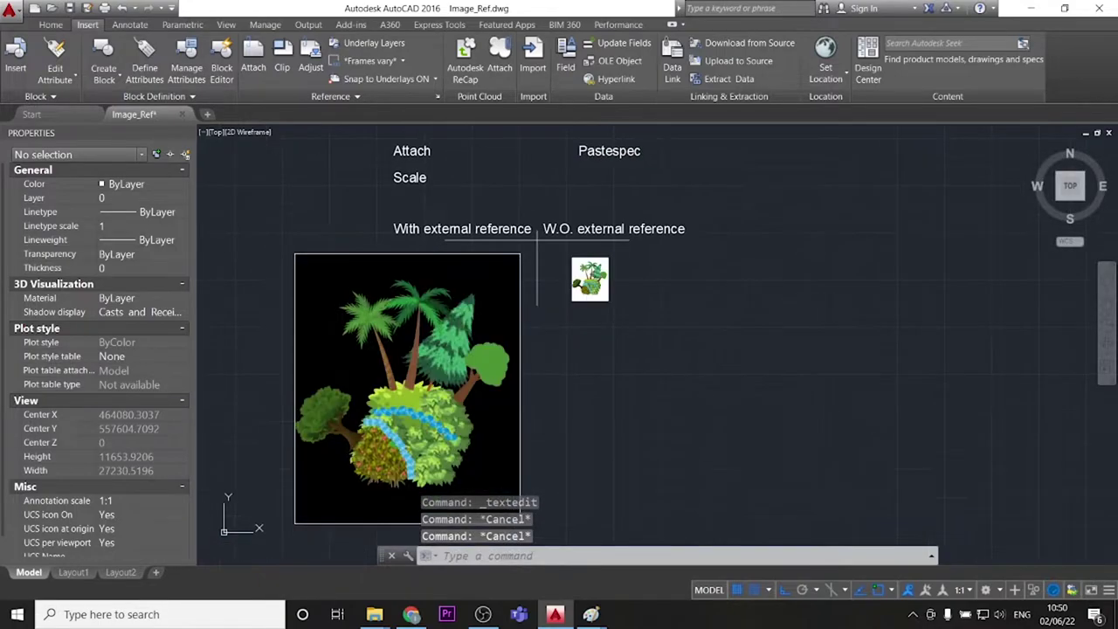
pyautogui.moveTo(412, 211); pyautogui.dragTo(417, 236, button='middle')
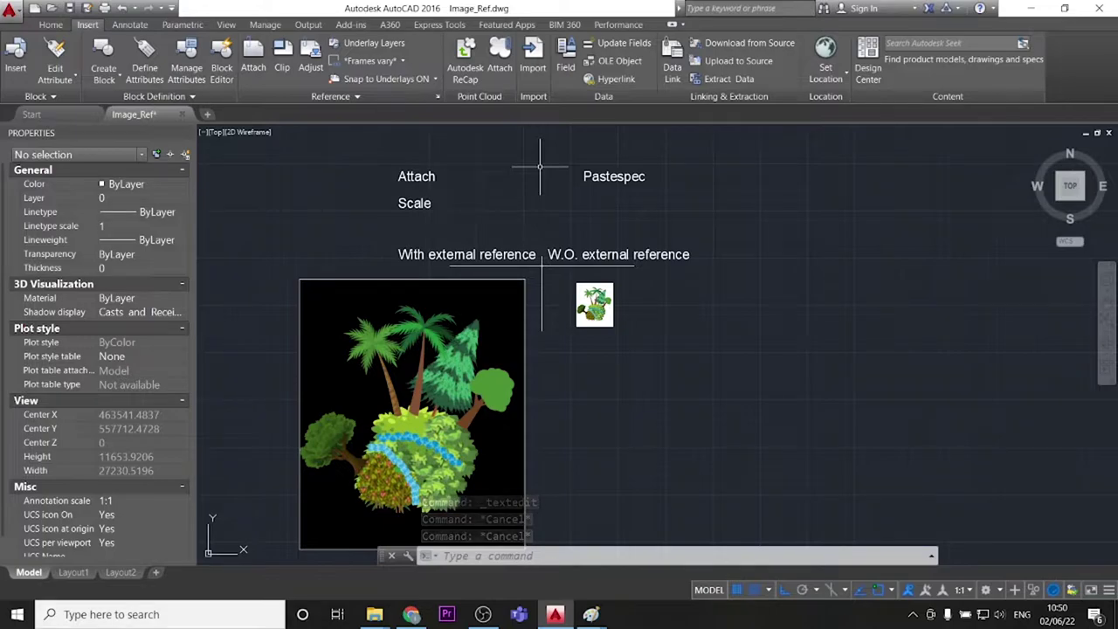
# Scale the small pasted palm tree picture by a factor of 5 from its top-left corner
pyautogui.moveTo(540, 166); pyautogui.dragTo(544, 95, button='middle')
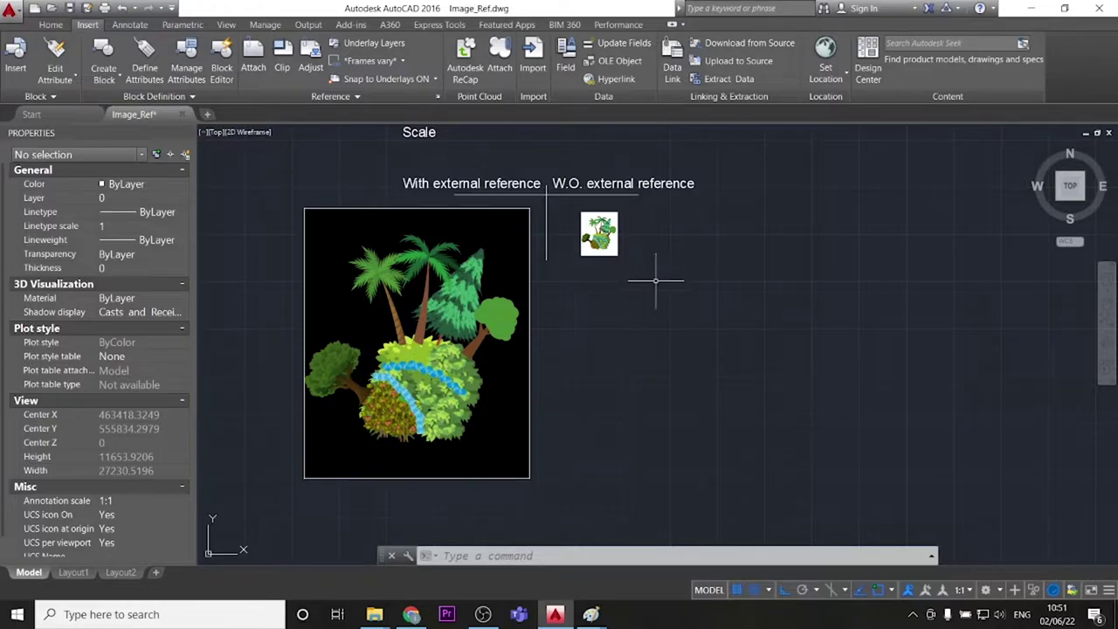
pyautogui.click(672, 312)
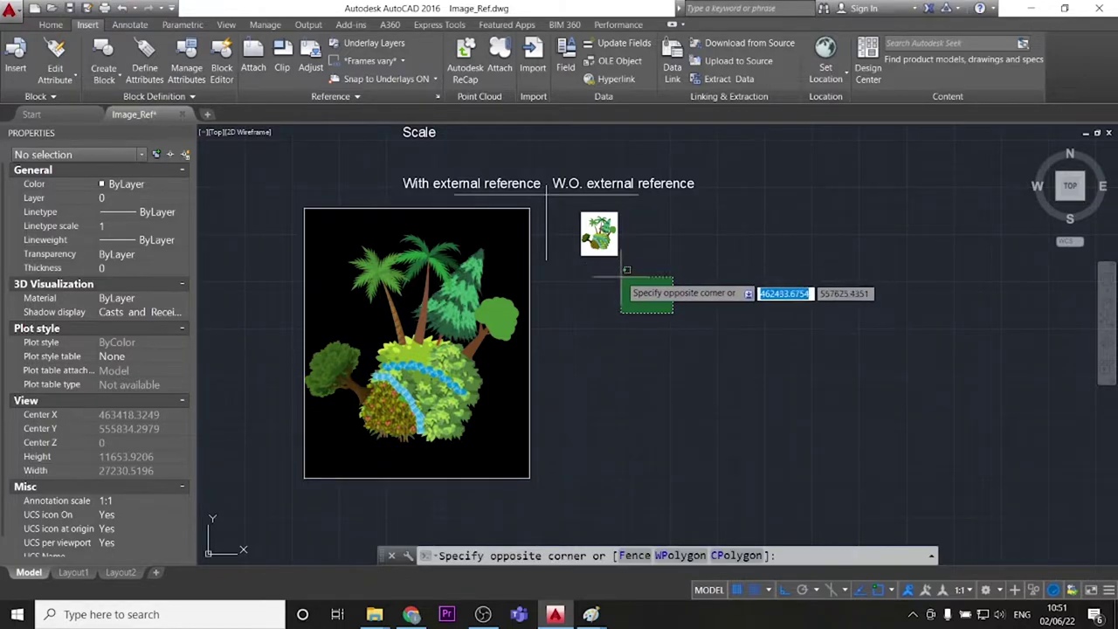
pyautogui.click(616, 234)
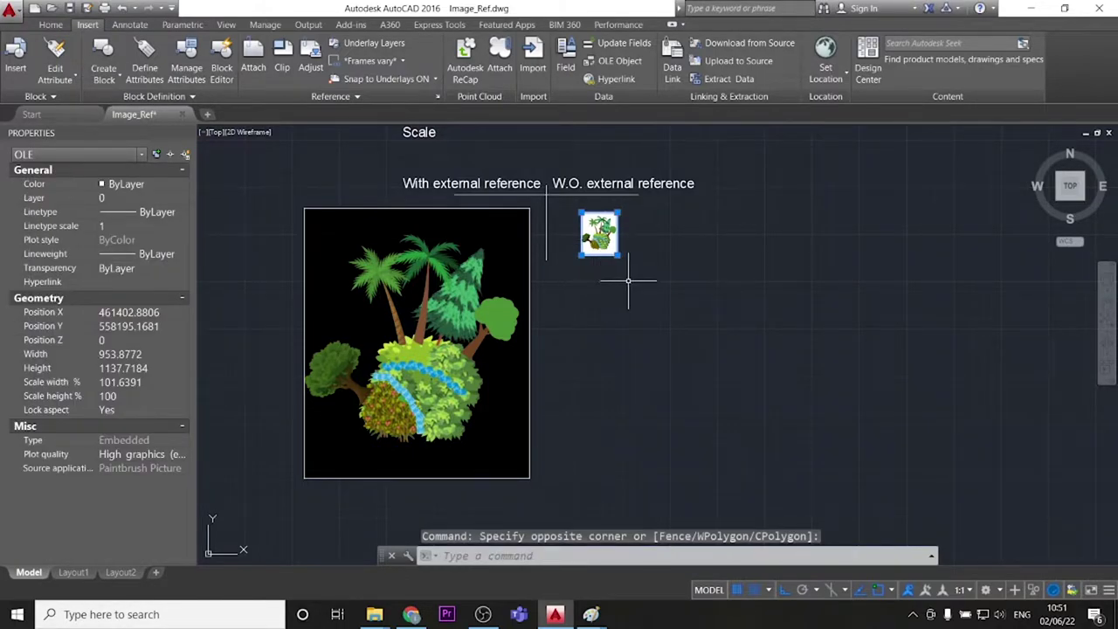
pyautogui.press('Escape')
pyautogui.click(655, 297)
pyautogui.click(602, 222)
pyautogui.write('scal')
pyautogui.press('Return')
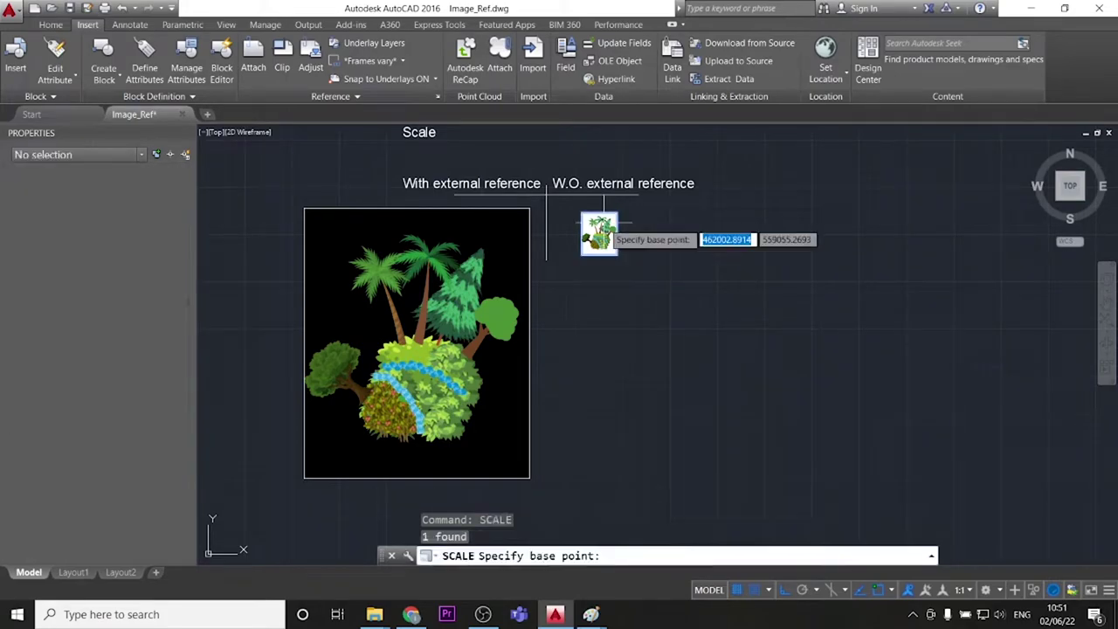
pyautogui.click(581, 213)
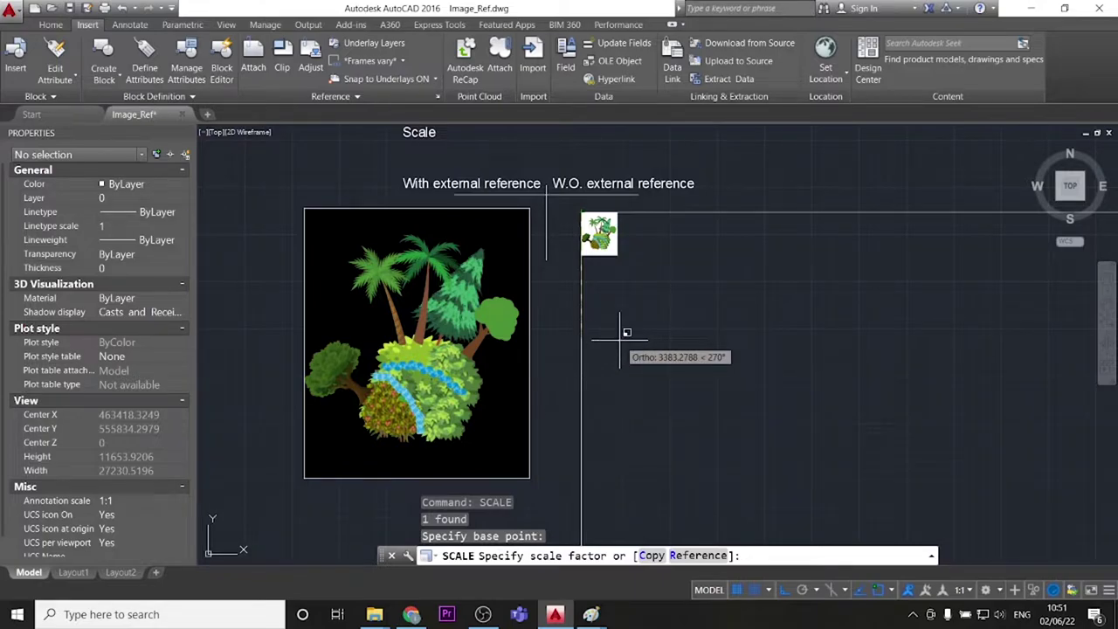
pyautogui.write('5')
pyautogui.press('Return')
pyautogui.press('Escape')
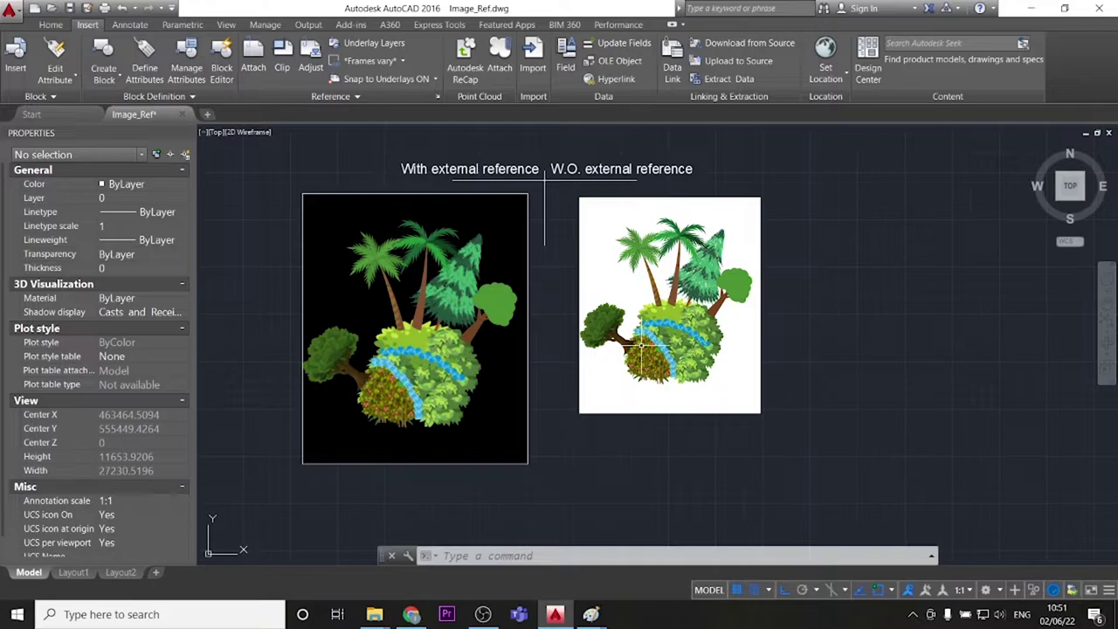
pyautogui.write('l')
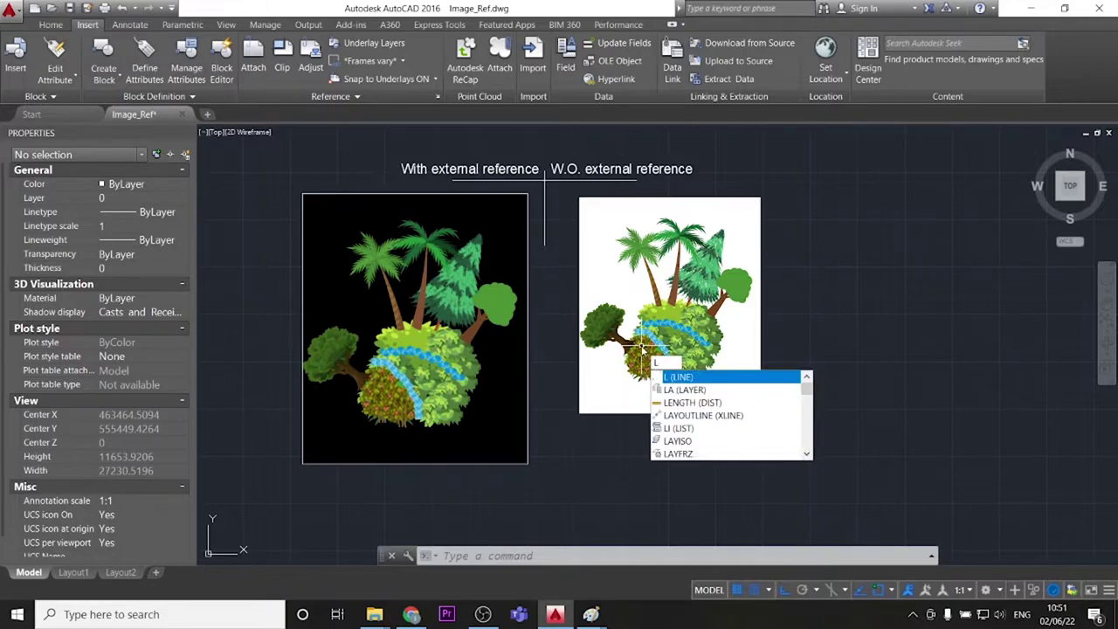
pyautogui.press('Return')
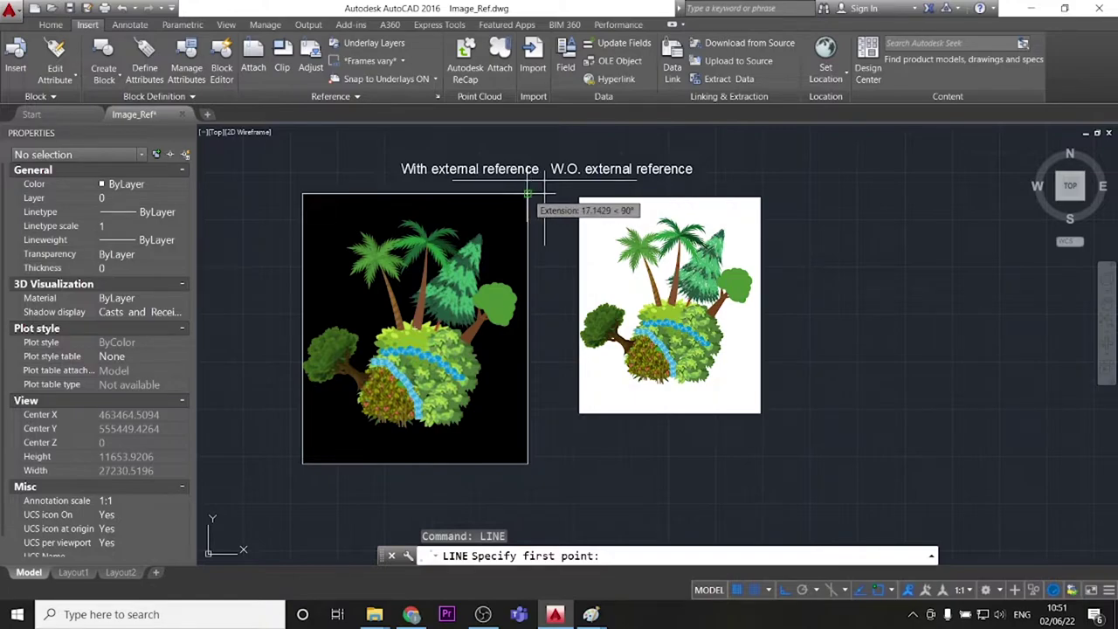
pyautogui.click(535, 194)
pyautogui.click(530, 460)
pyautogui.press('Return')
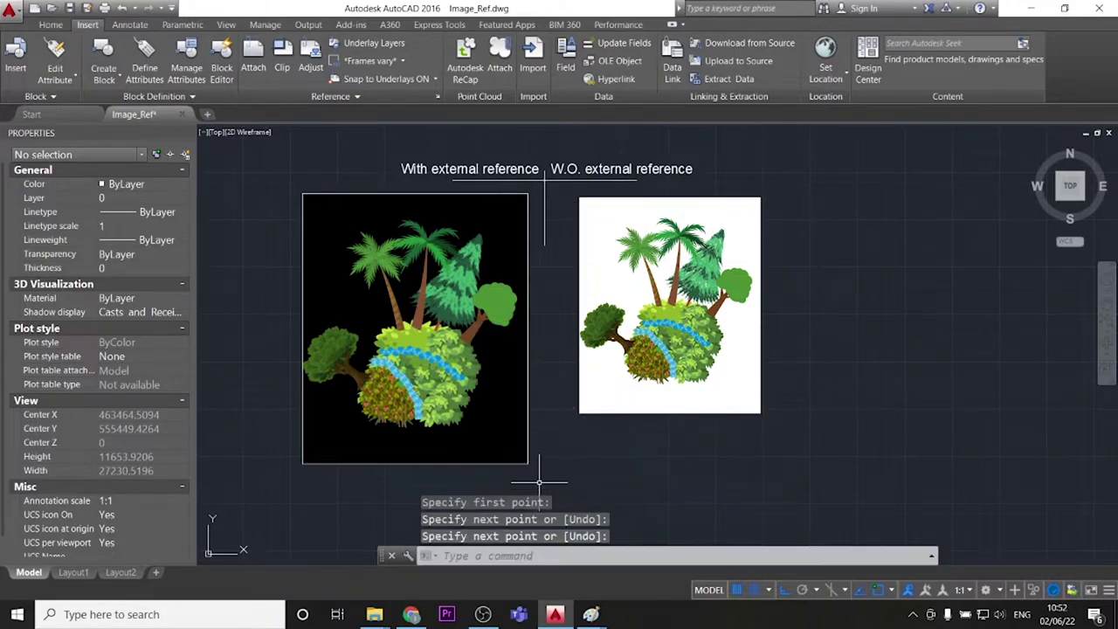
pyautogui.click(528, 450)
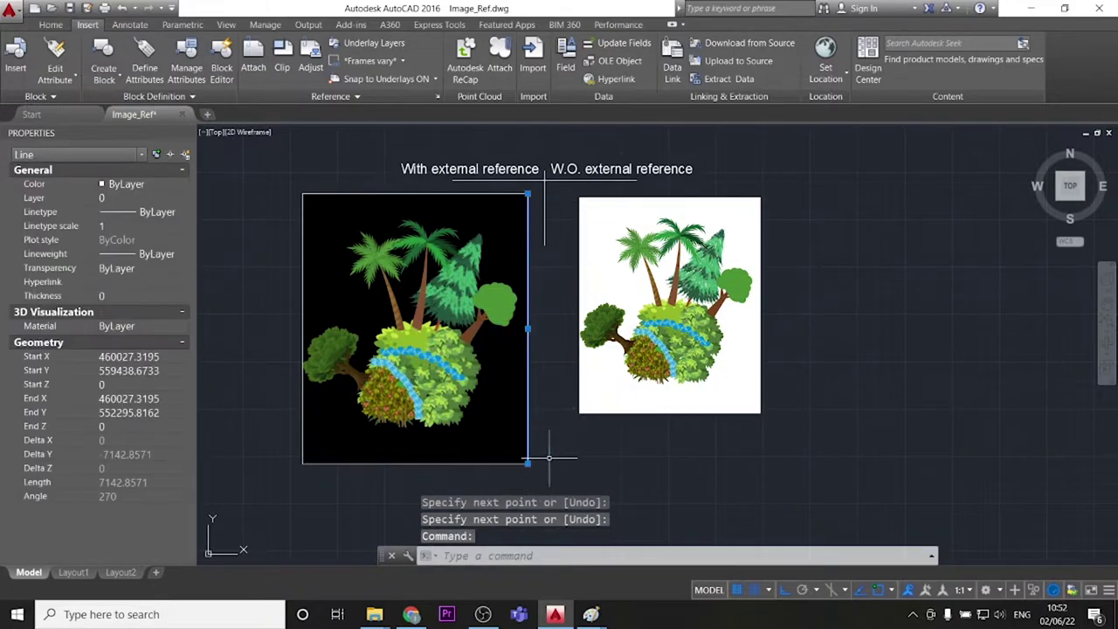
pyautogui.write('m')
pyautogui.press('Return')
pyautogui.click(565, 450)
pyautogui.press('Escape')
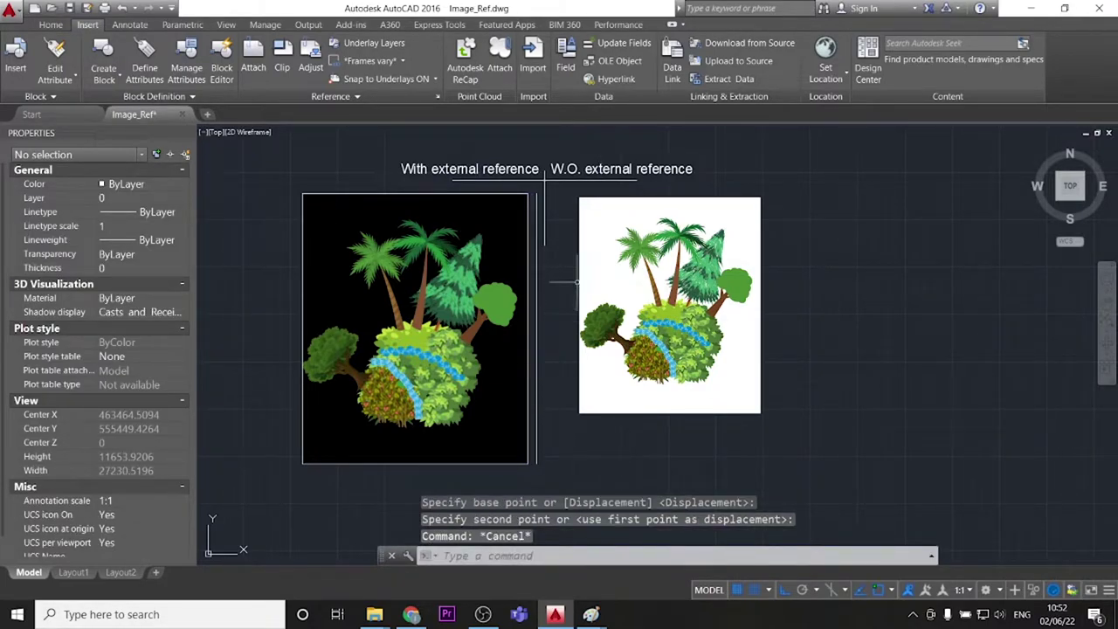
pyautogui.write('l')
pyautogui.press('Return')
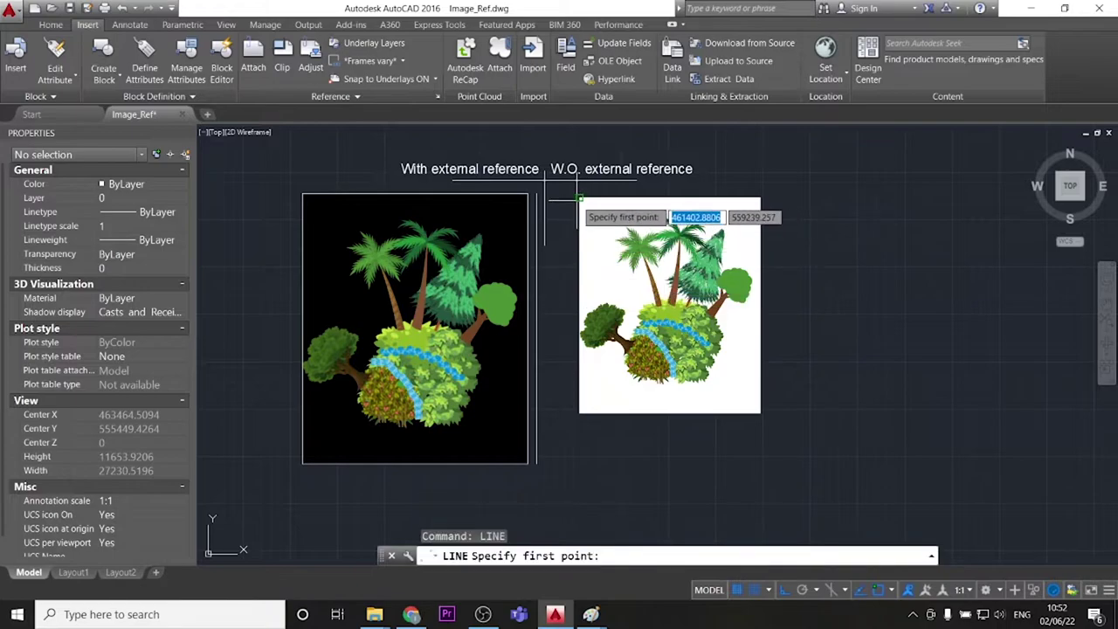
pyautogui.click(550, 198)
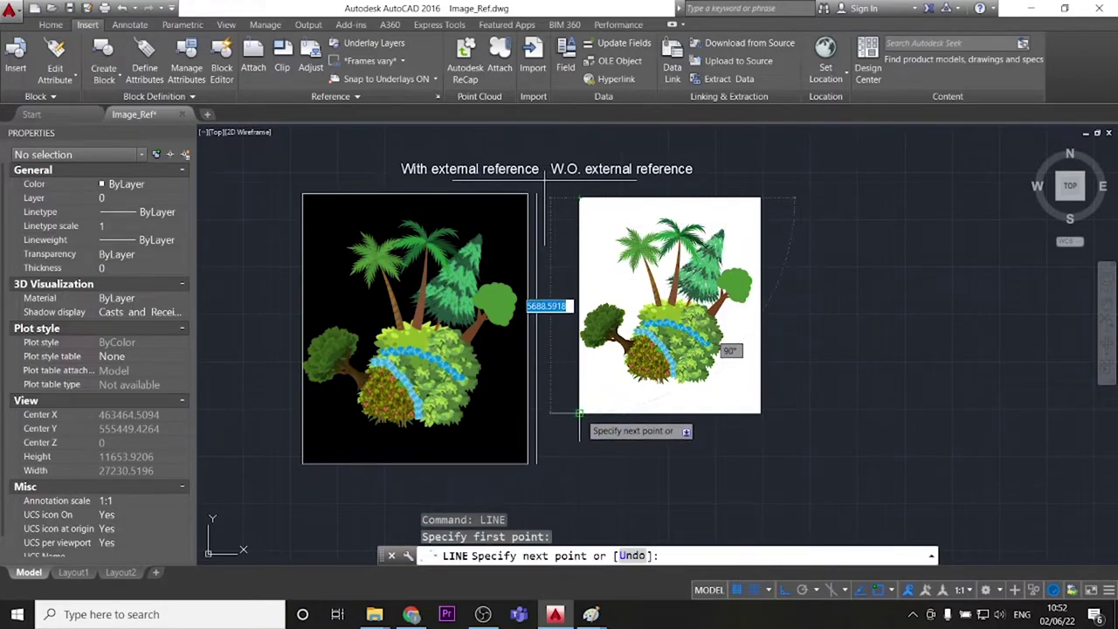
pyautogui.click(579, 412)
pyautogui.press('Return')
pyautogui.click(579, 412)
pyautogui.write('m')
pyautogui.press('Return')
pyautogui.click(579, 412)
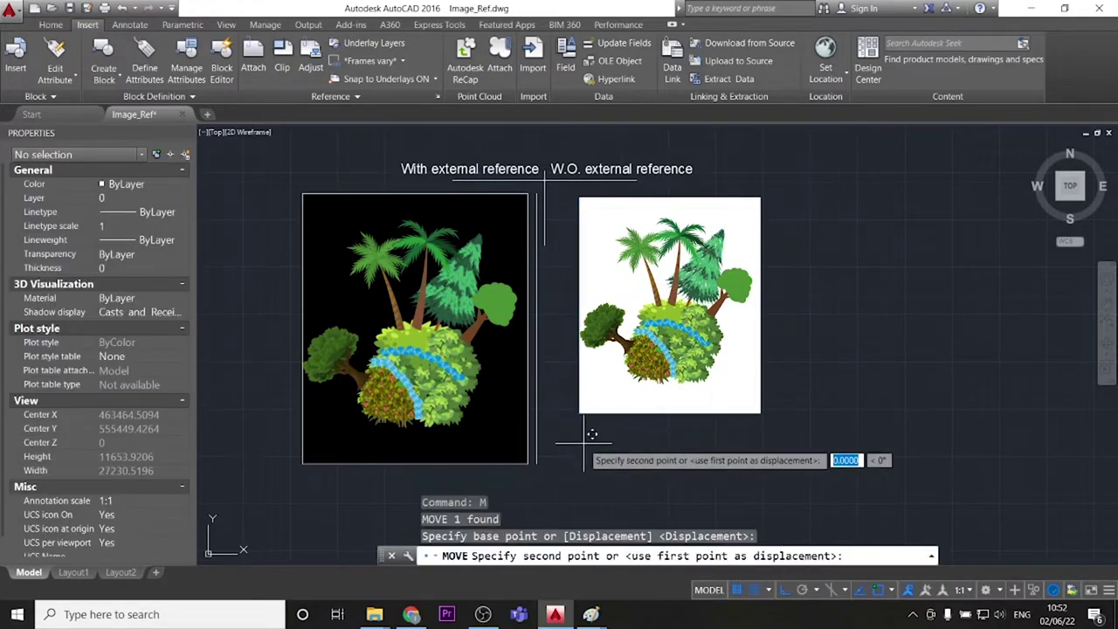
pyautogui.click(569, 414)
pyautogui.press('Escape')
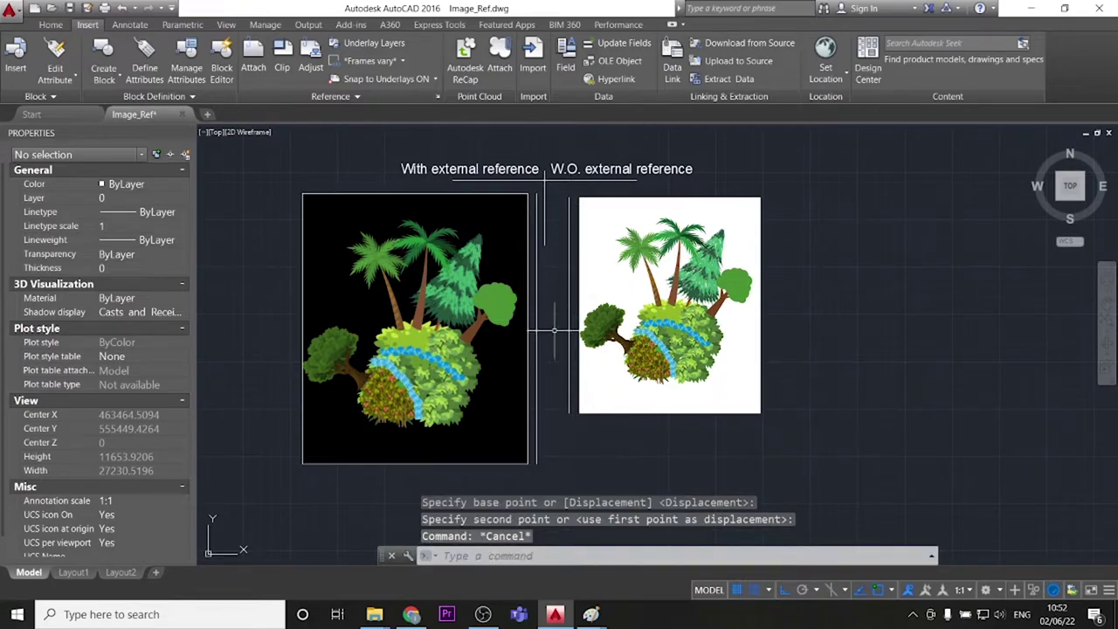
pyautogui.click(565, 401)
pyautogui.press('Delete')
pyautogui.click(568, 433)
pyautogui.click(533, 447)
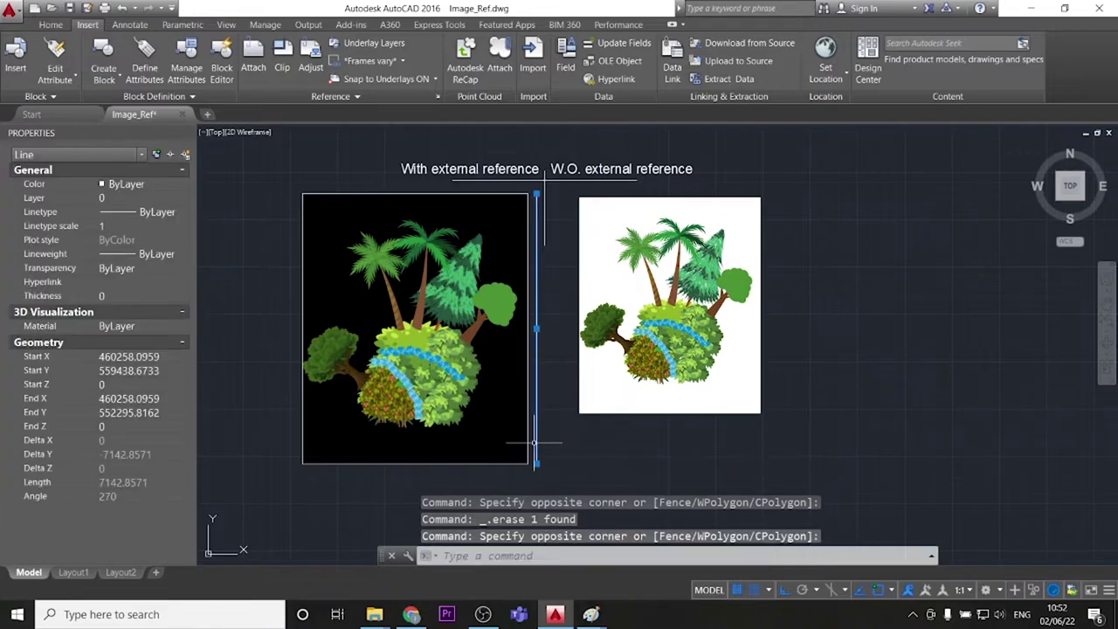
pyautogui.press('Delete')
# Copy the Pastespec label just below itself and change the copy's text to 'Align'
pyautogui.scroll(-2, 645, 312)
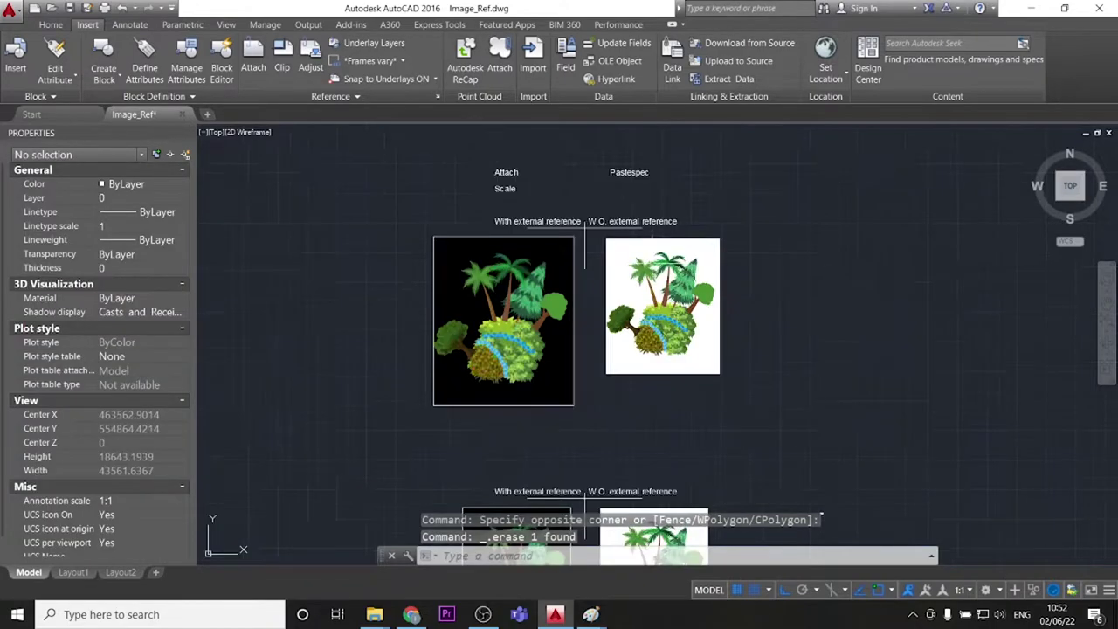
pyautogui.scroll(2, 603, 321)
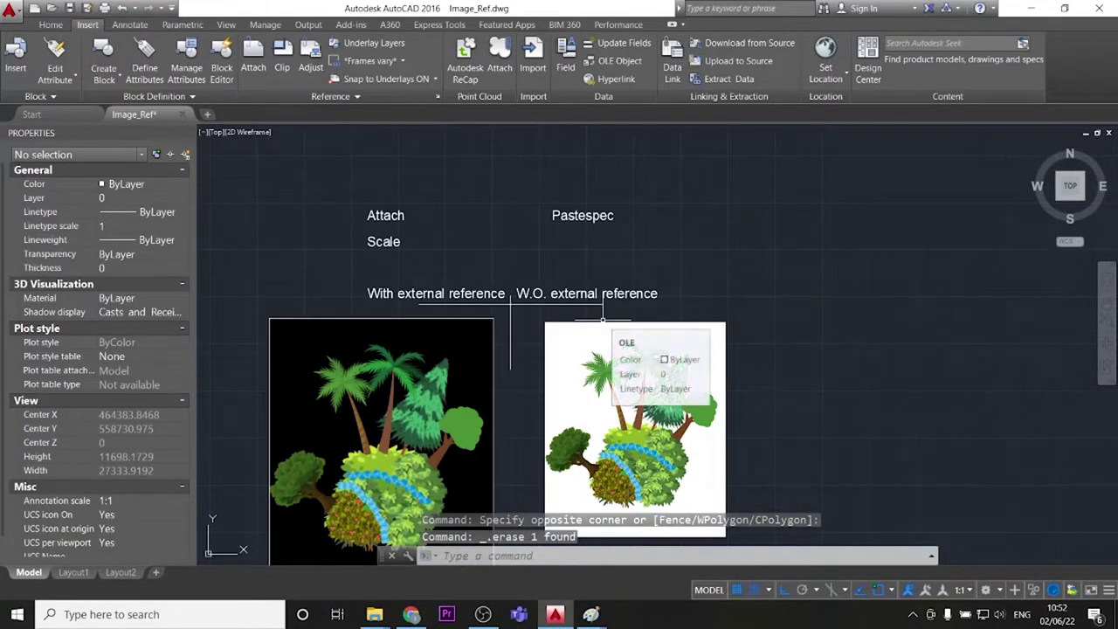
pyautogui.click(600, 283)
pyautogui.click(528, 166)
pyautogui.write('co')
pyautogui.press('Return')
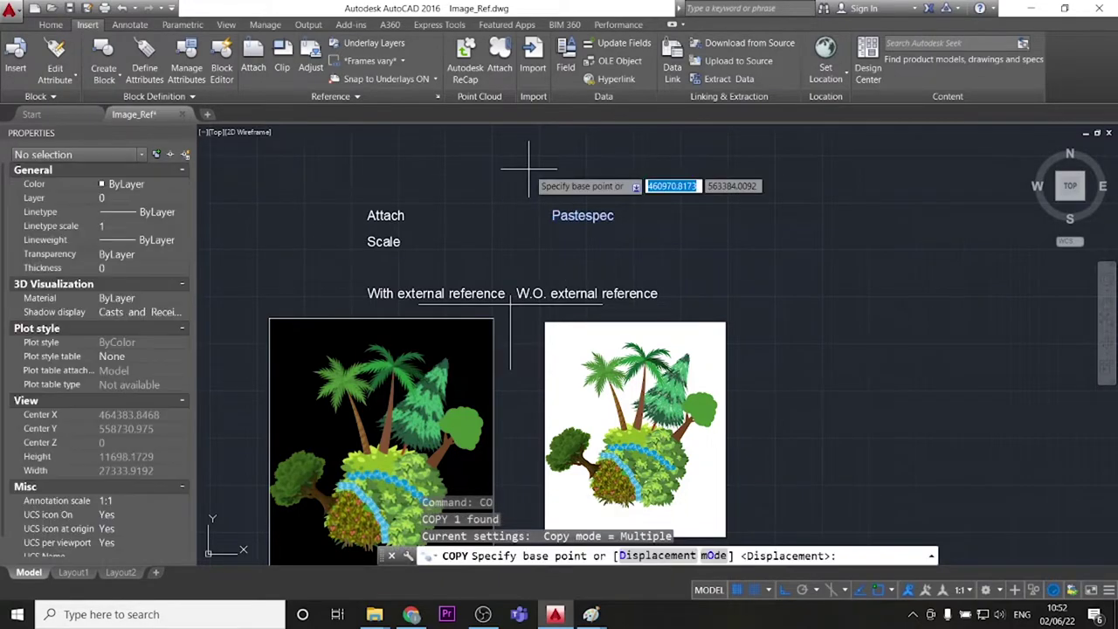
pyautogui.click(670, 187)
pyautogui.click(676, 214)
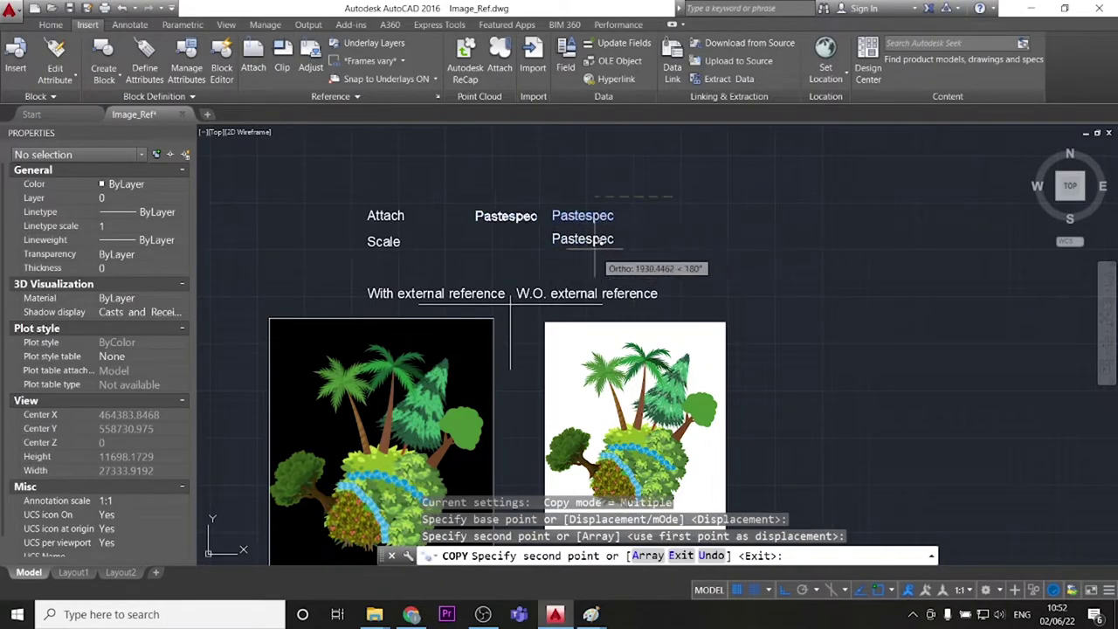
pyautogui.press('Escape')
pyautogui.doubleClick(590, 237)
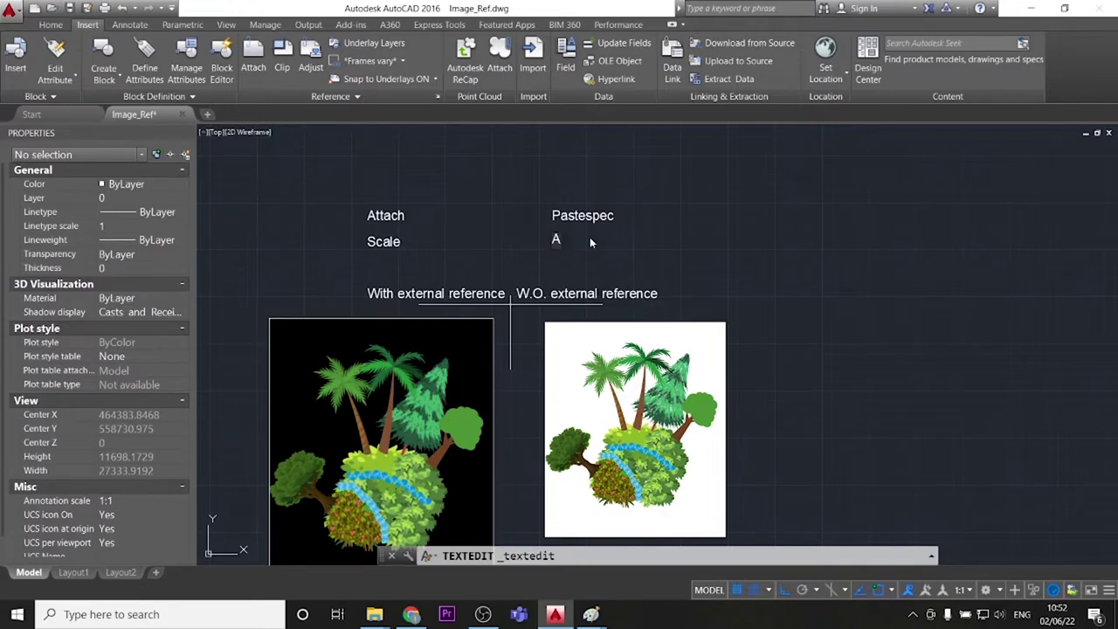
pyautogui.write('Align')
pyautogui.press('Return')
pyautogui.press('Escape')
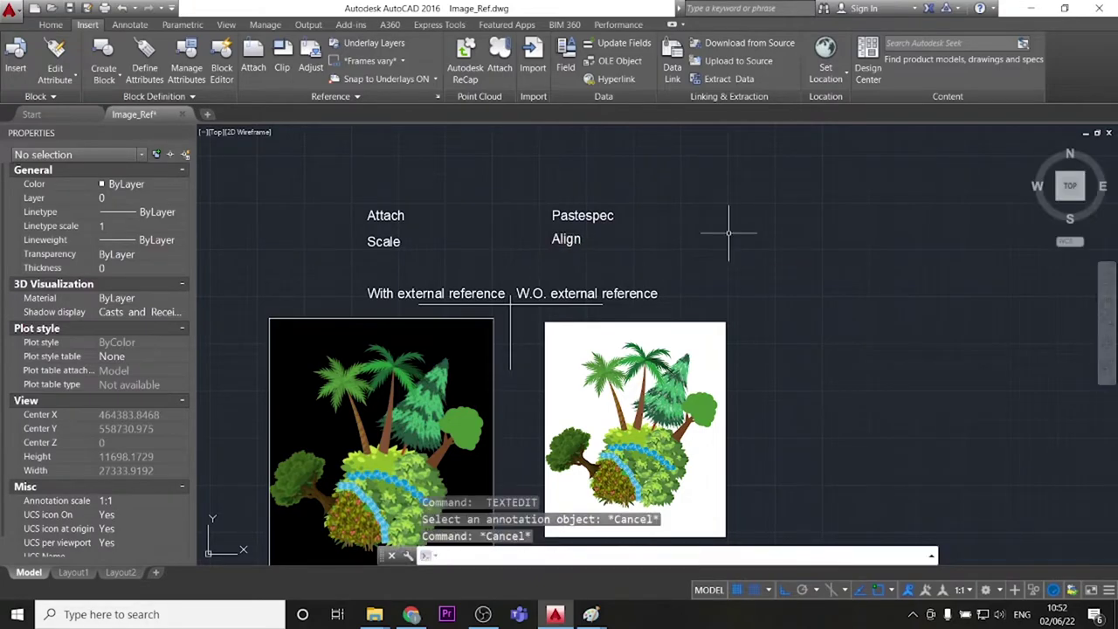
# Start the ALIGN command on the white-background pasted palm-tree image
pyautogui.scroll(-2, 804, 358)
pyautogui.moveTo(804, 358); pyautogui.dragTo(777, 282, button='middle')
pyautogui.write('al')
pyautogui.press('Return')
pyautogui.scroll(2, 694, 284)
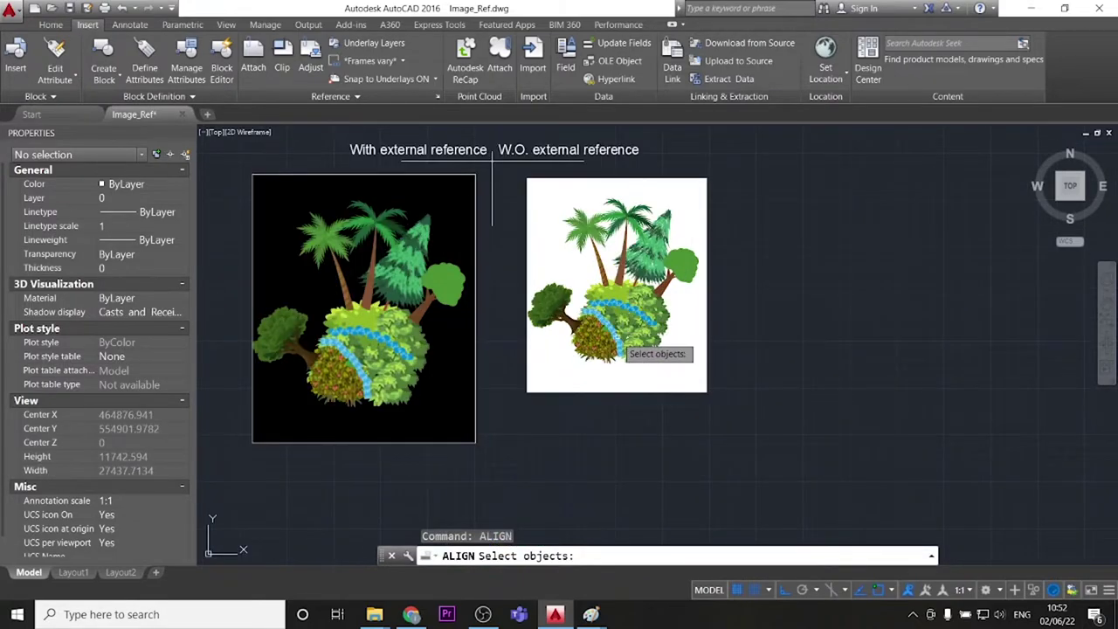
pyautogui.click(790, 400)
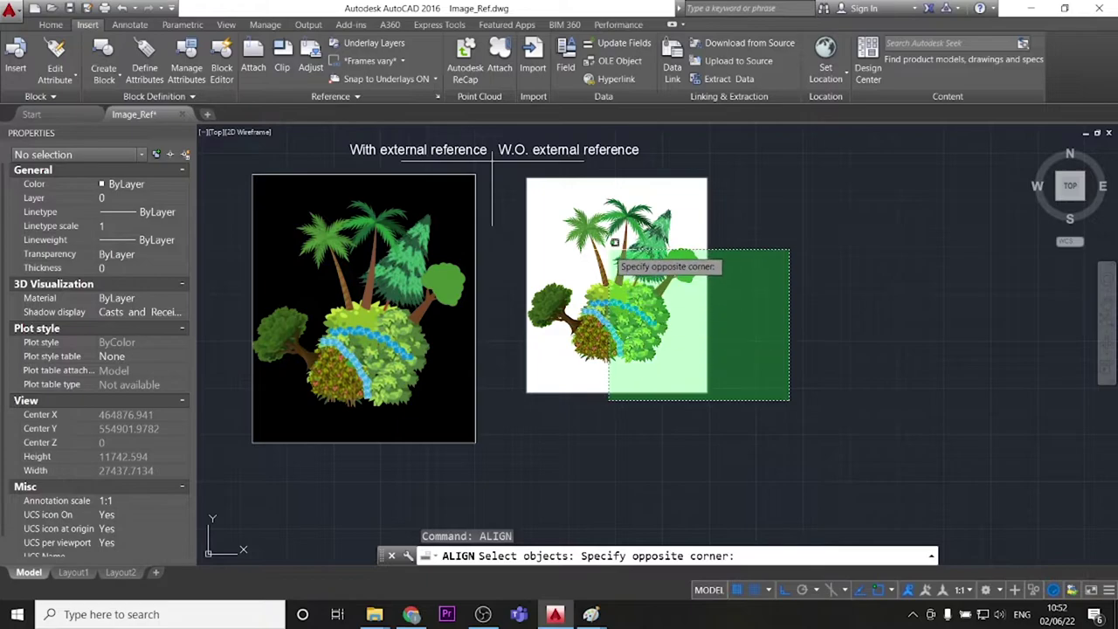
pyautogui.click(613, 279)
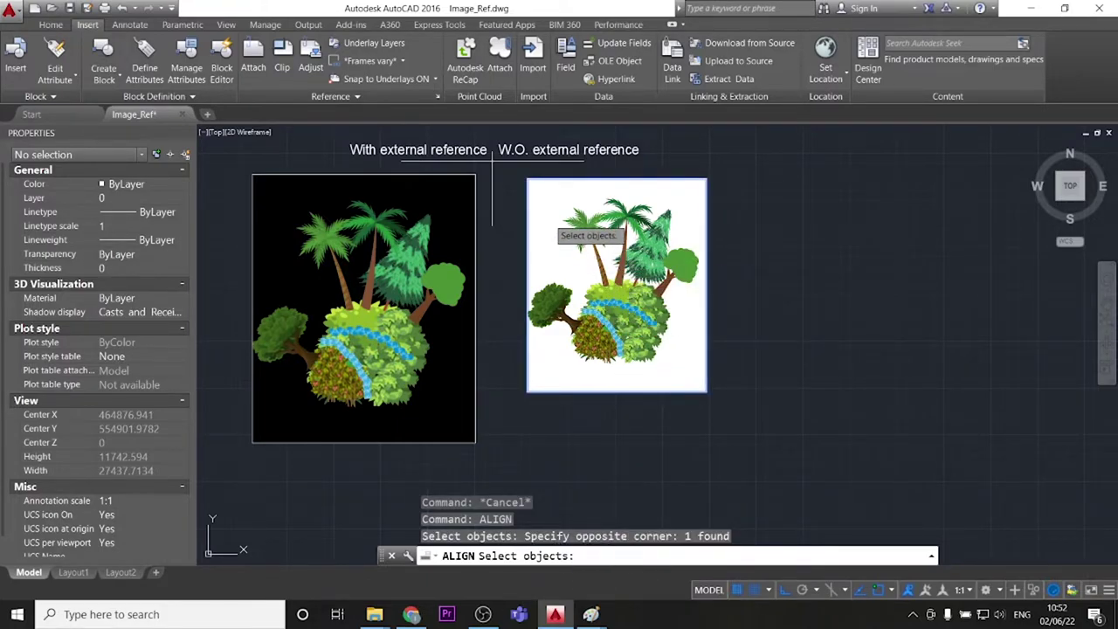
pyautogui.press('Return')
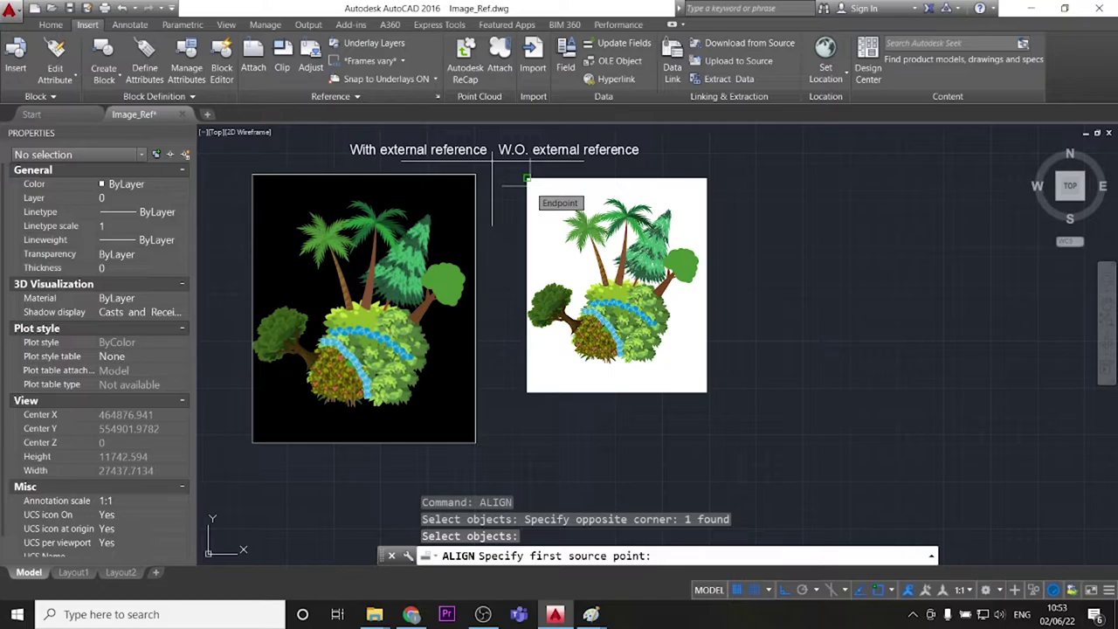
# Align the white image's left corners to the black image's right corners, scaling it to fit
pyautogui.scroll(4, 449, 154)
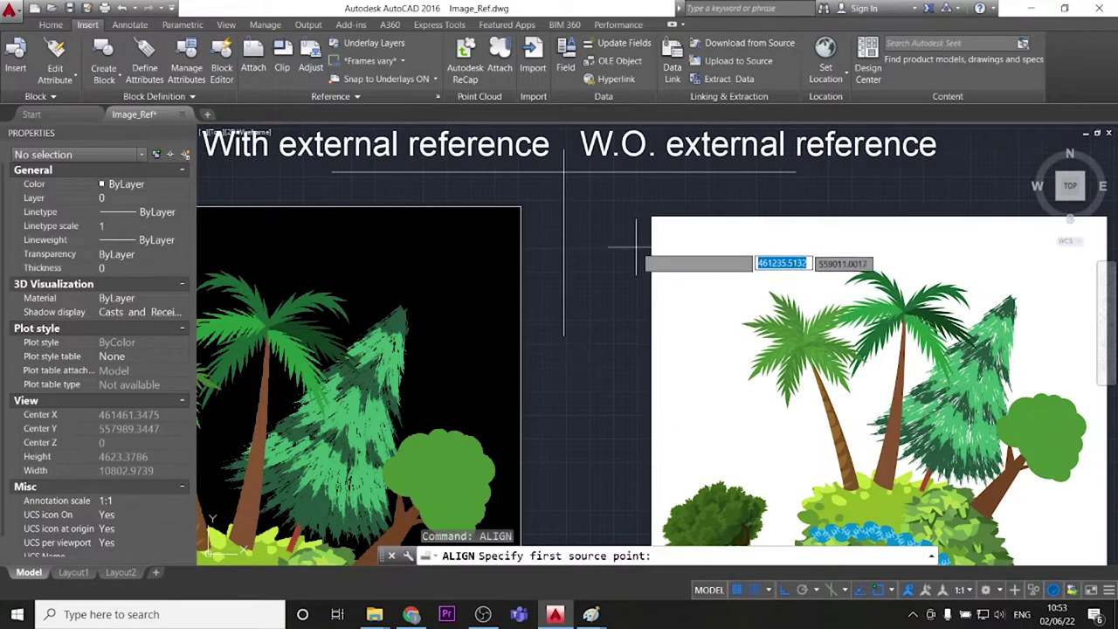
pyautogui.click(649, 216)
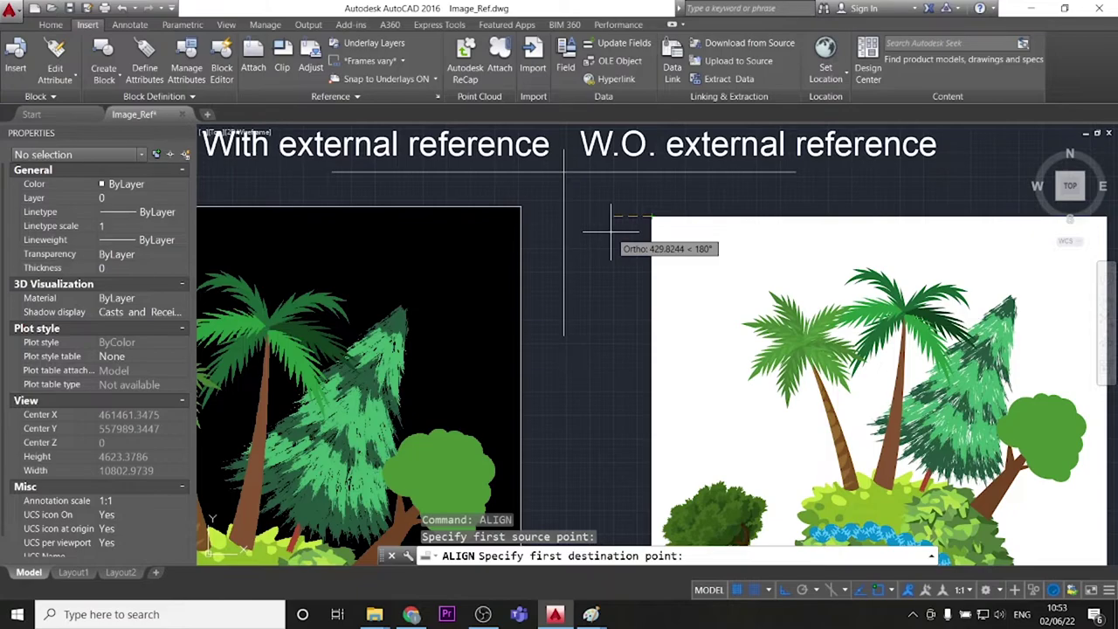
pyautogui.click(521, 212)
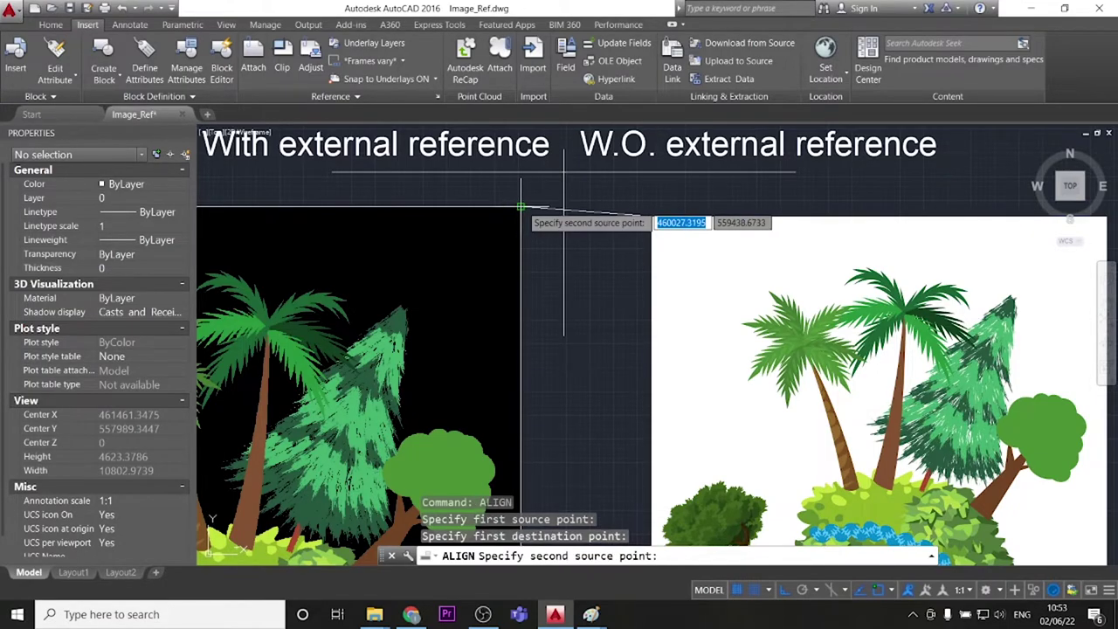
pyautogui.scroll(-2, 619, 382)
pyautogui.scroll(-2, 620, 381)
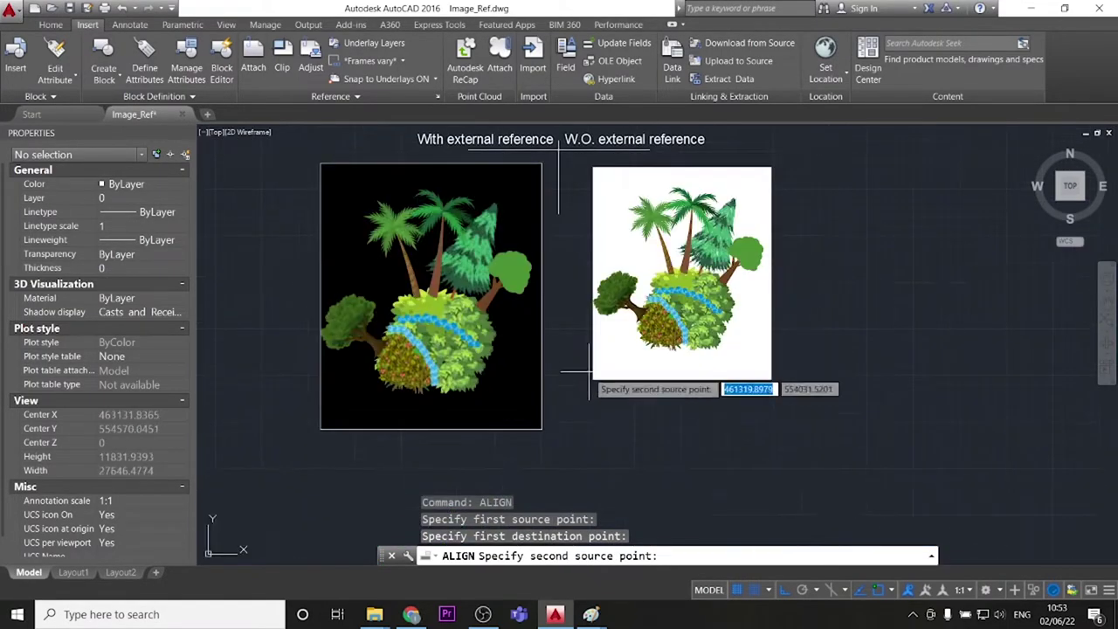
pyautogui.scroll(2, 584, 398)
pyautogui.scroll(-2, 584, 398)
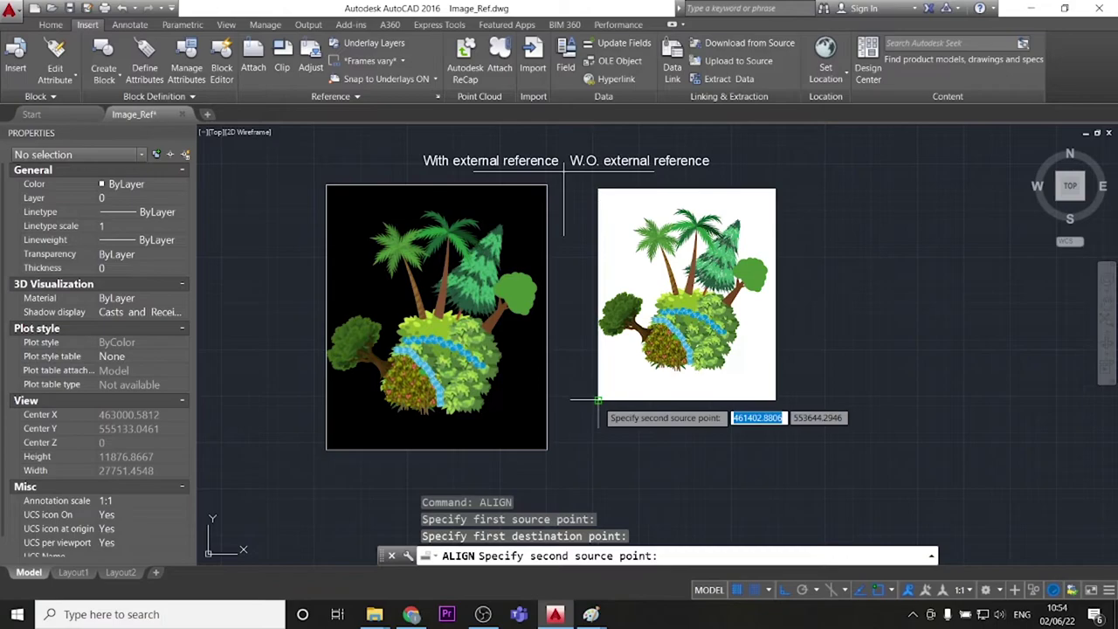
pyautogui.click(598, 400)
pyautogui.scroll(2, 561, 459)
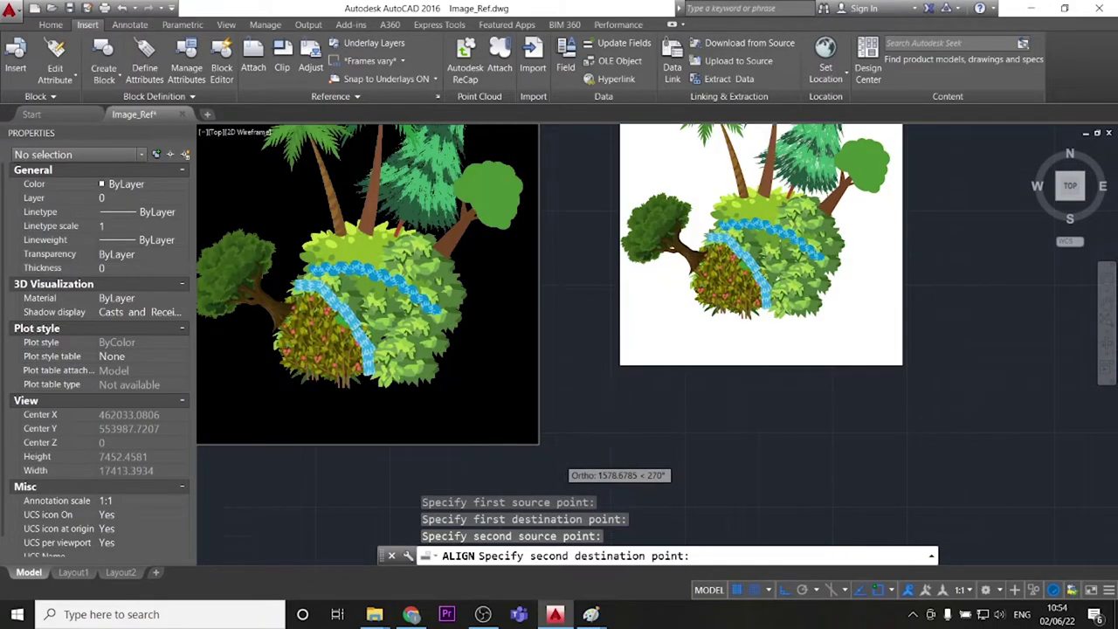
pyautogui.scroll(-2, 561, 458)
pyautogui.scroll(2, 580, 453)
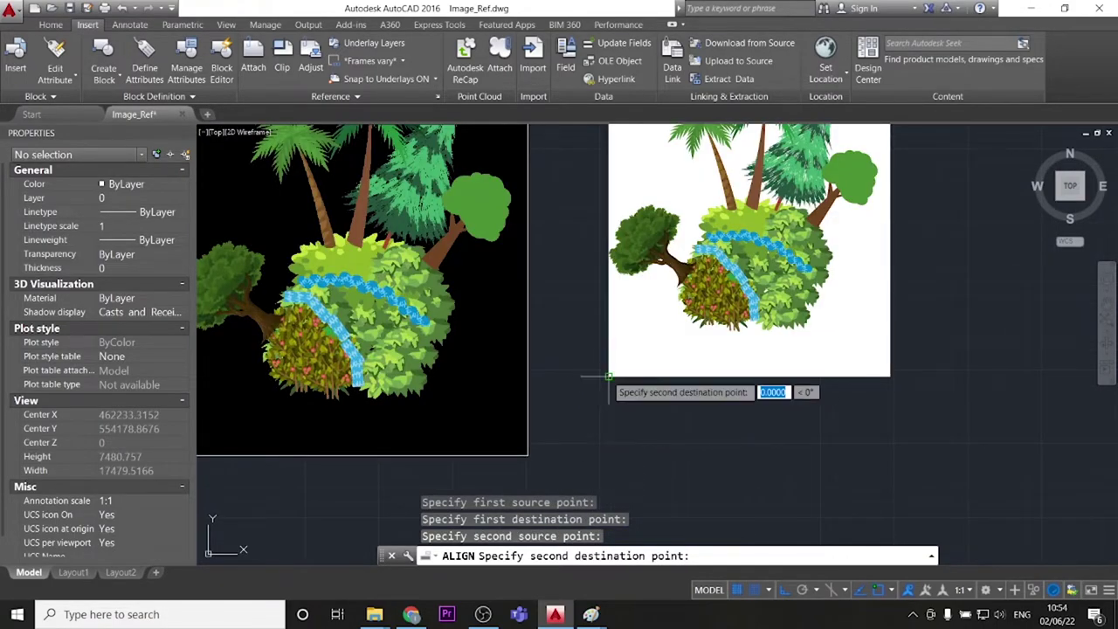
pyautogui.click(527, 455)
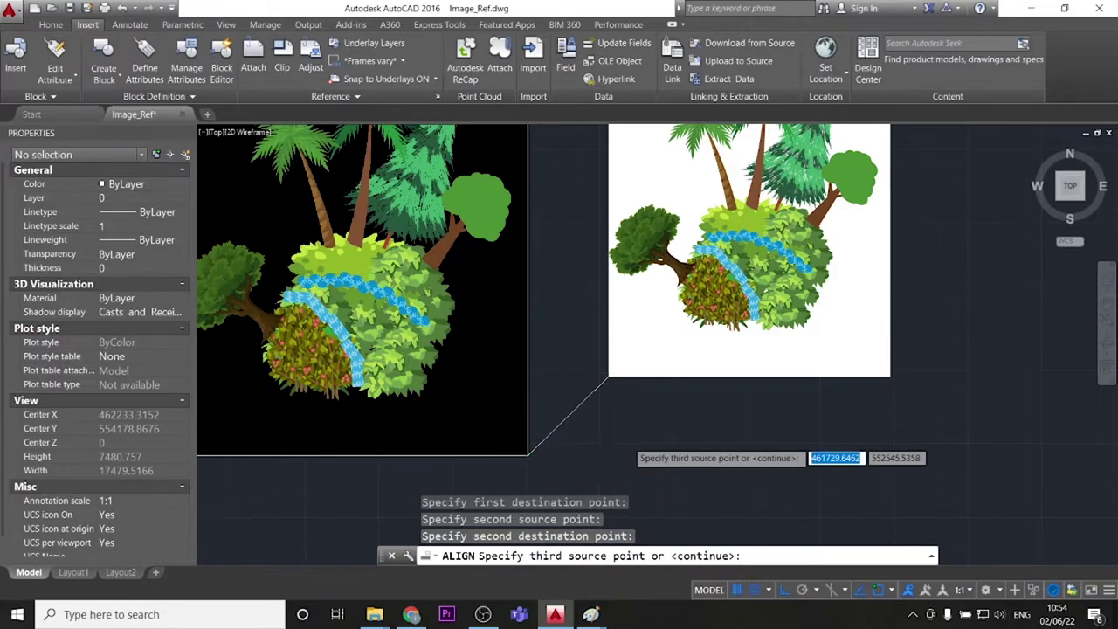
pyautogui.scroll(-2, 627, 441)
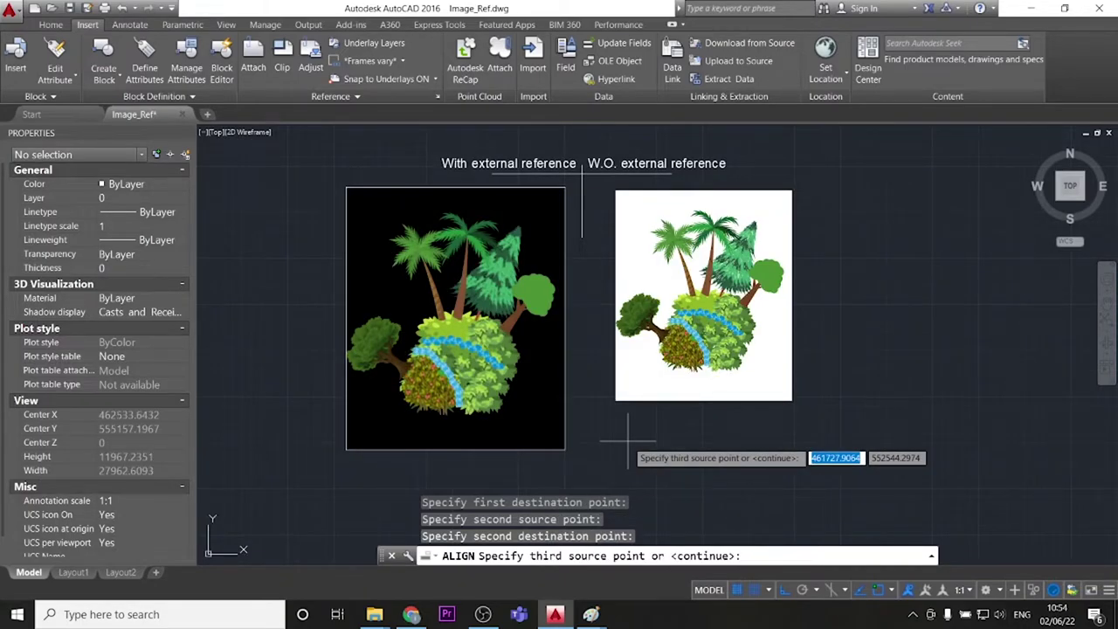
pyautogui.press('Return')
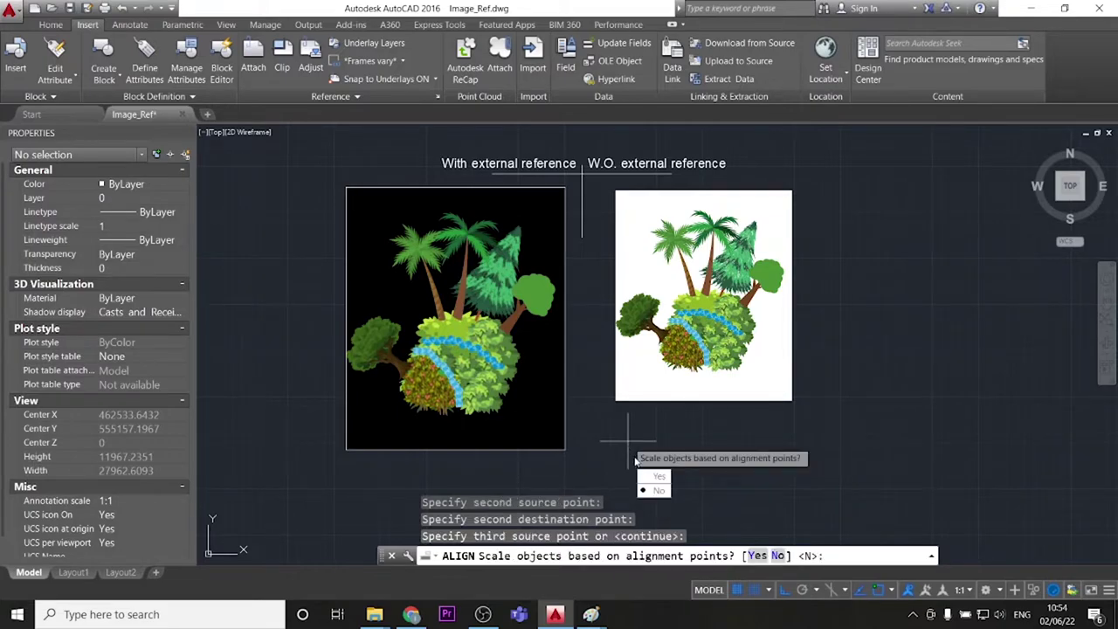
pyautogui.click(657, 476)
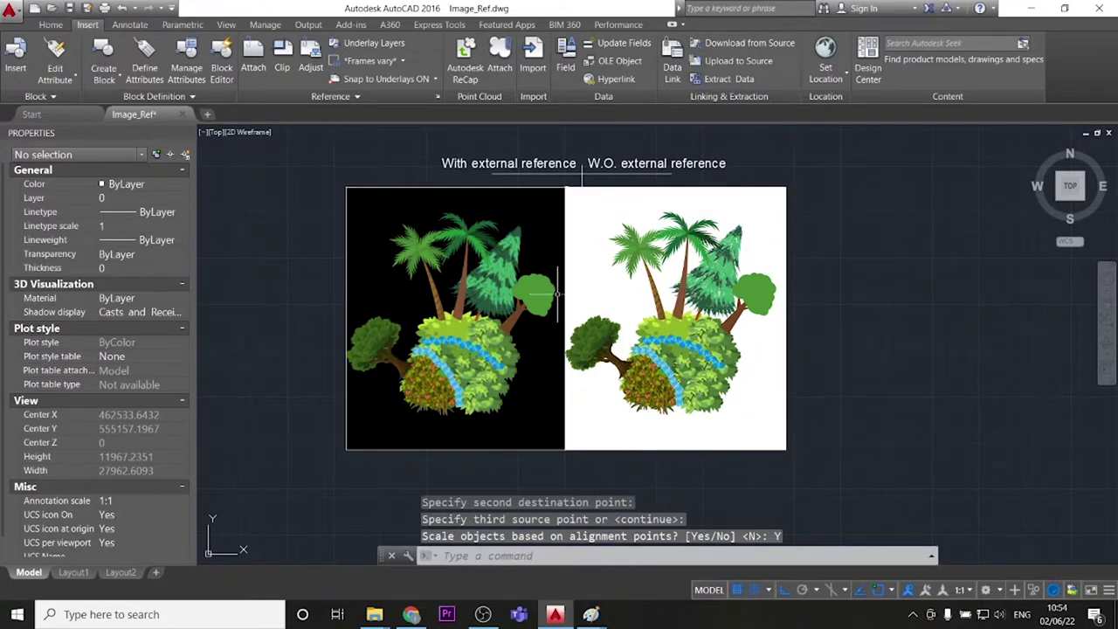
pyautogui.press('Escape')
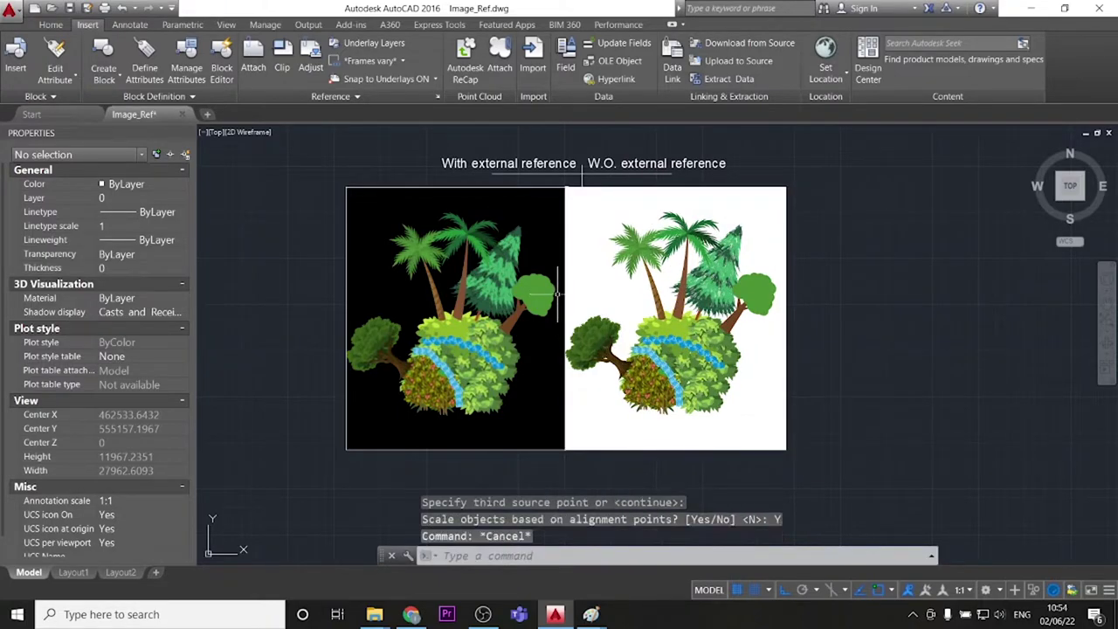
# Move the white image slightly right to leave a gap beside the attached picture
pyautogui.click(830, 467)
pyautogui.click(699, 389)
pyautogui.write('M')
pyautogui.press('Return')
pyautogui.click(813, 358)
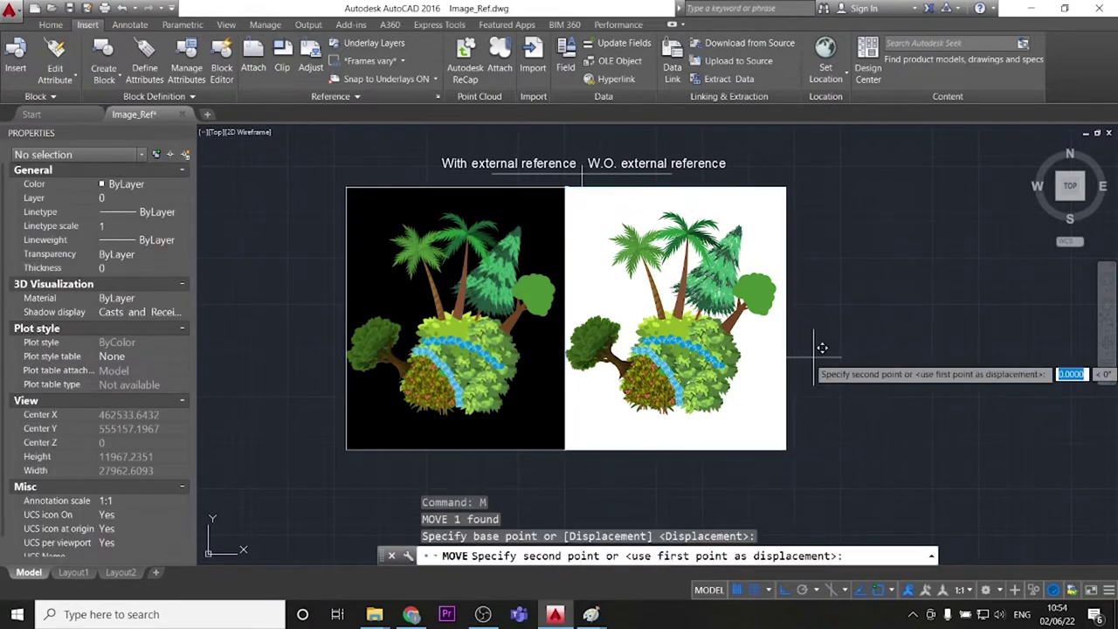
pyautogui.click(856, 354)
pyautogui.press('Escape')
pyautogui.press('Escape')
pyautogui.press('Escape')
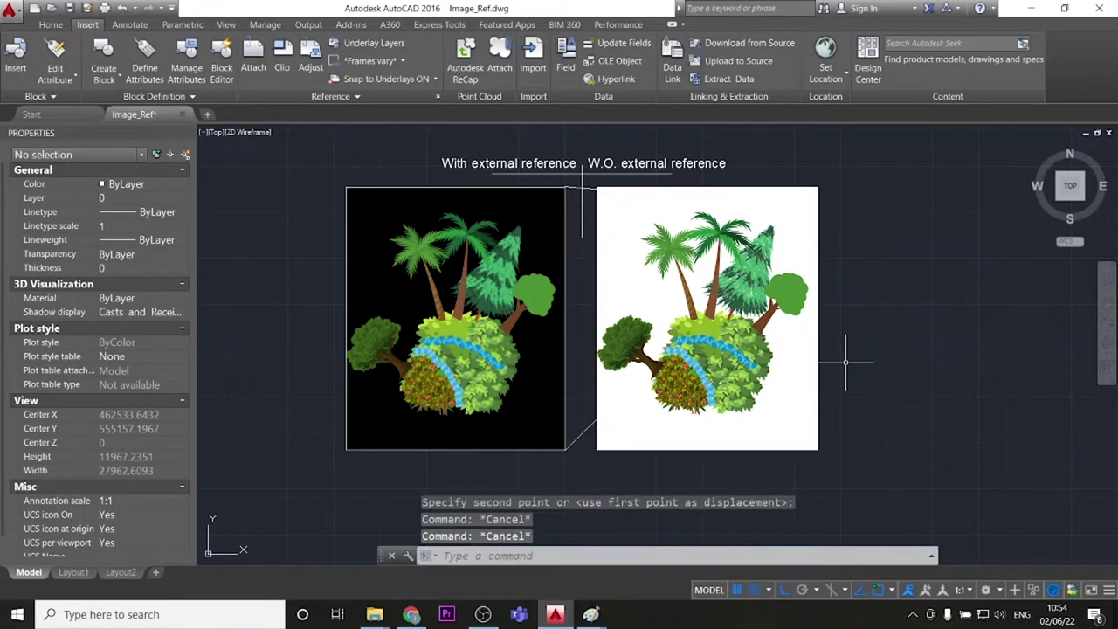
pyautogui.click(577, 189)
pyautogui.click(576, 212)
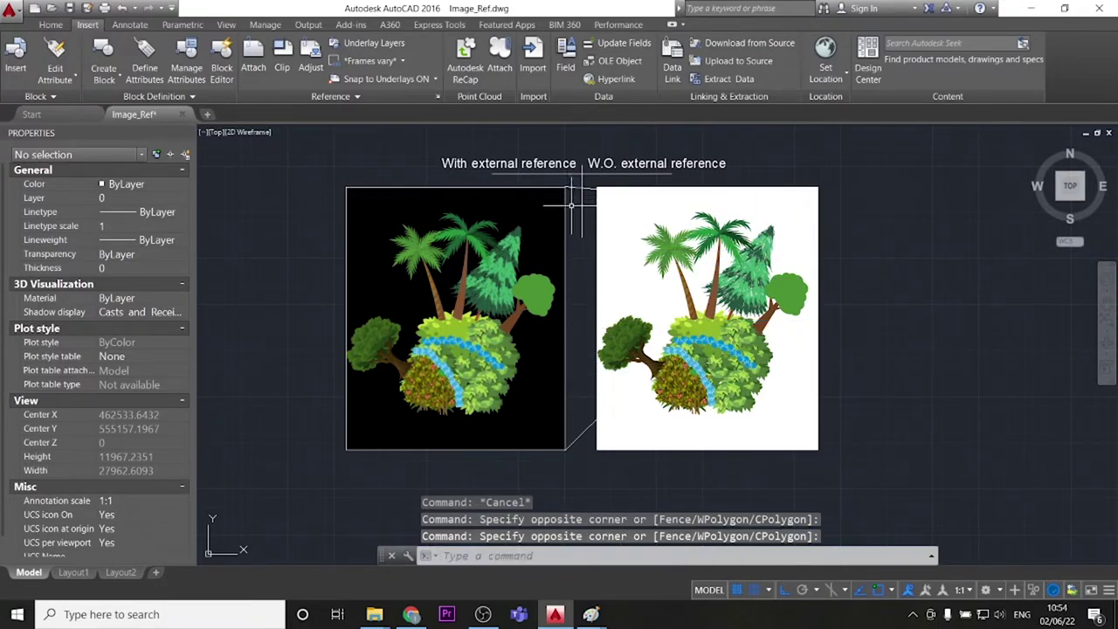
pyautogui.scroll(4, 581, 216)
pyautogui.scroll(-4, 563, 178)
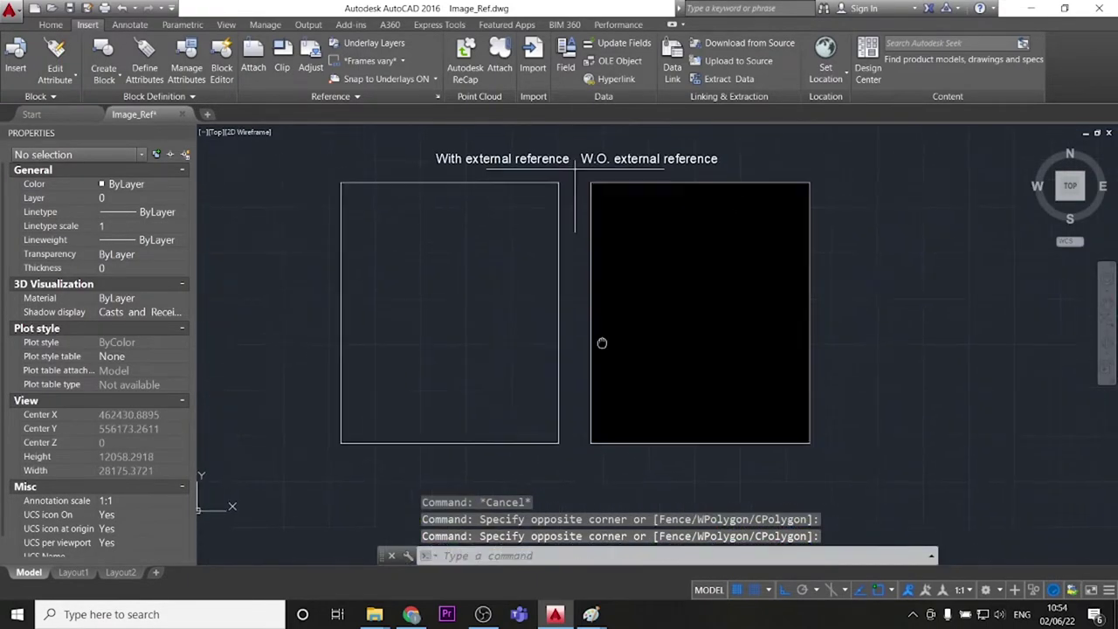
pyautogui.moveTo(602, 342); pyautogui.dragTo(612, 345, button='middle')
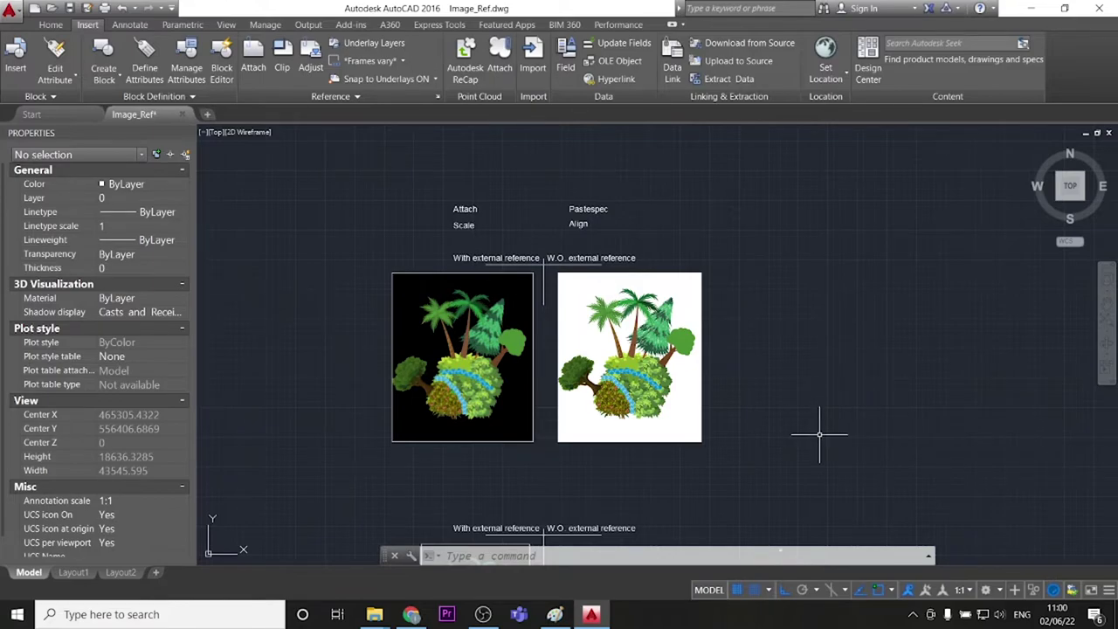
pyautogui.scroll(2, 441, 412)
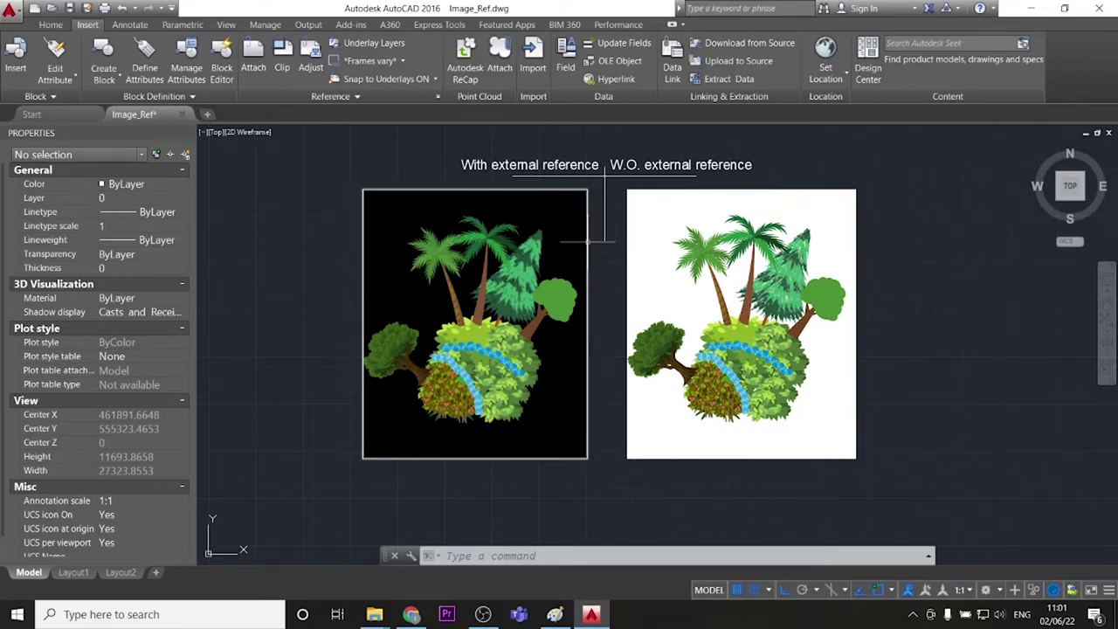
pyautogui.moveTo(606, 294); pyautogui.dragTo(586, 316, button='middle')
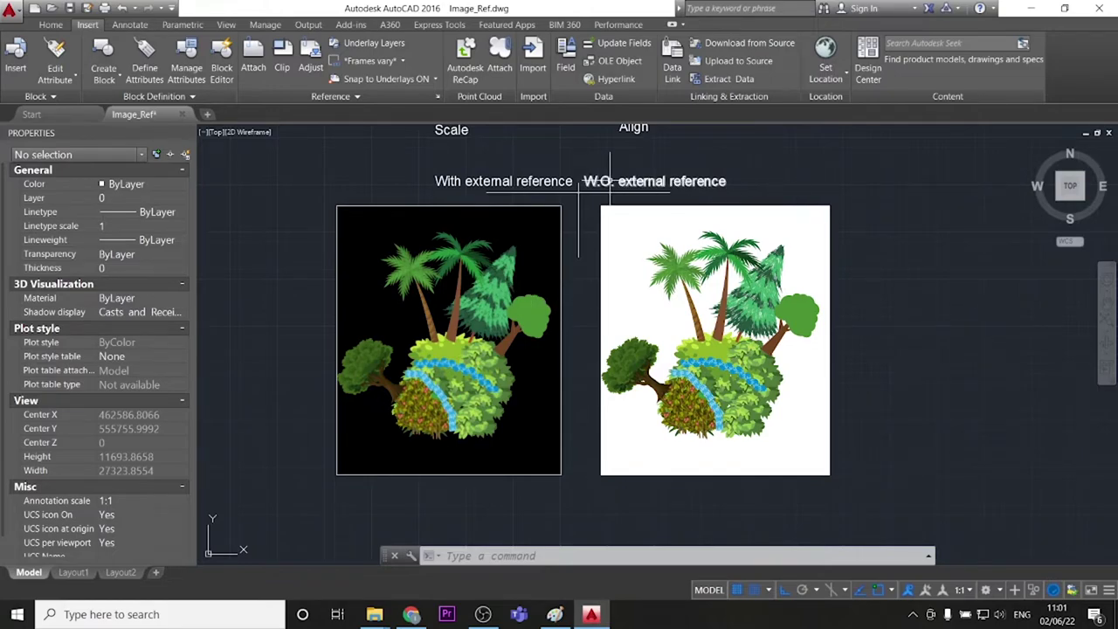
pyautogui.moveTo(890, 251); pyautogui.dragTo(860, 245, button='middle')
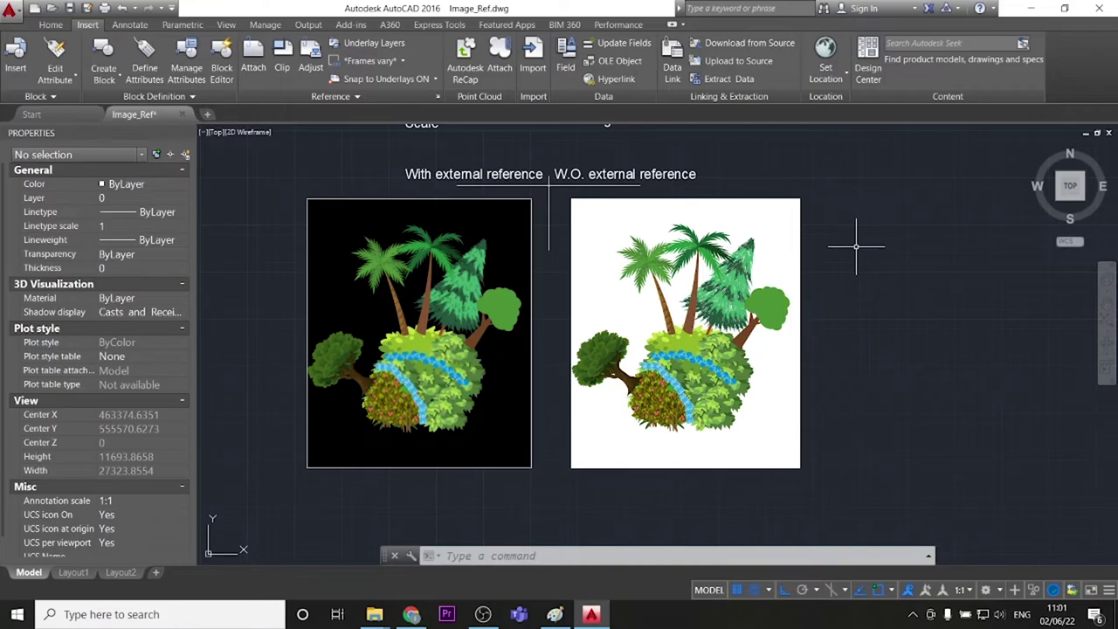
pyautogui.click(826, 171)
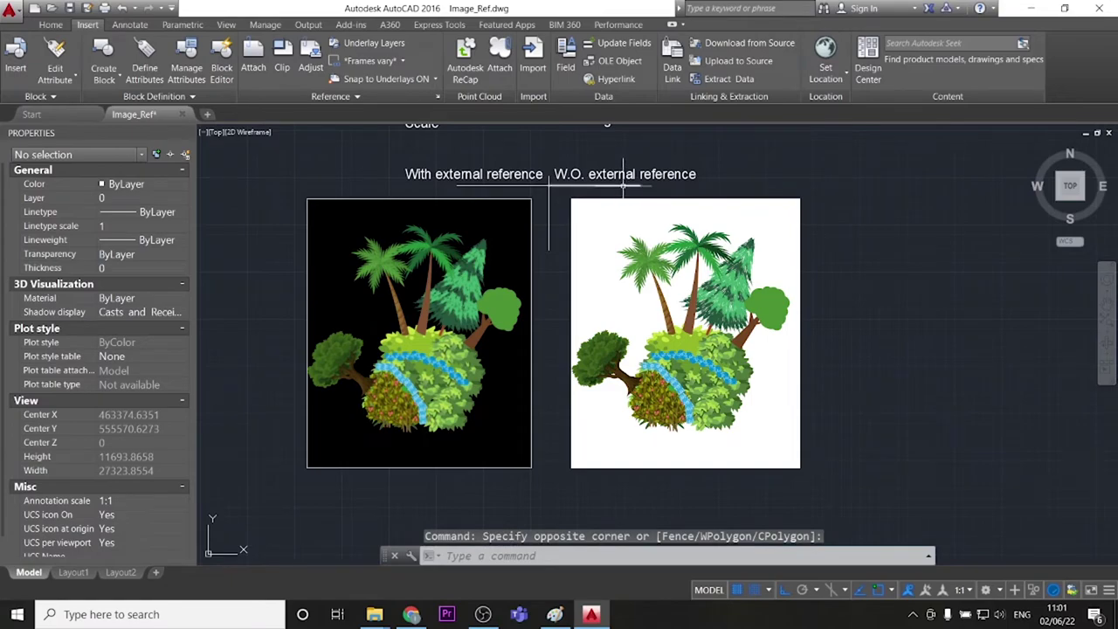
pyautogui.moveTo(489, 409); pyautogui.dragTo(569, 416, button='middle')
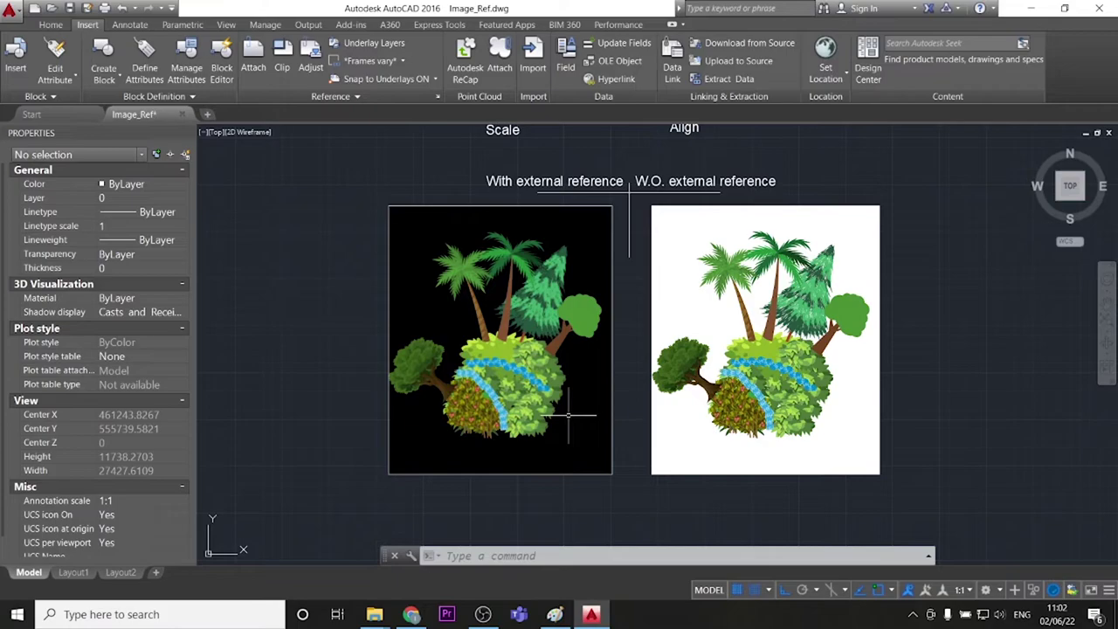
pyautogui.moveTo(574, 392); pyautogui.dragTo(482, 452, button='middle')
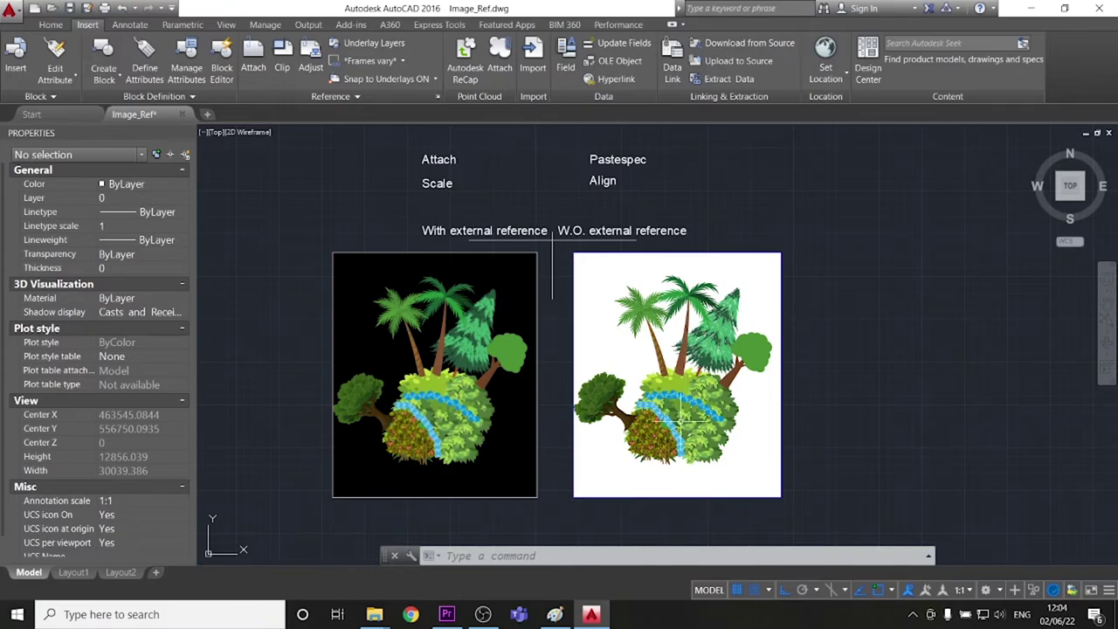
pyautogui.click(720, 390)
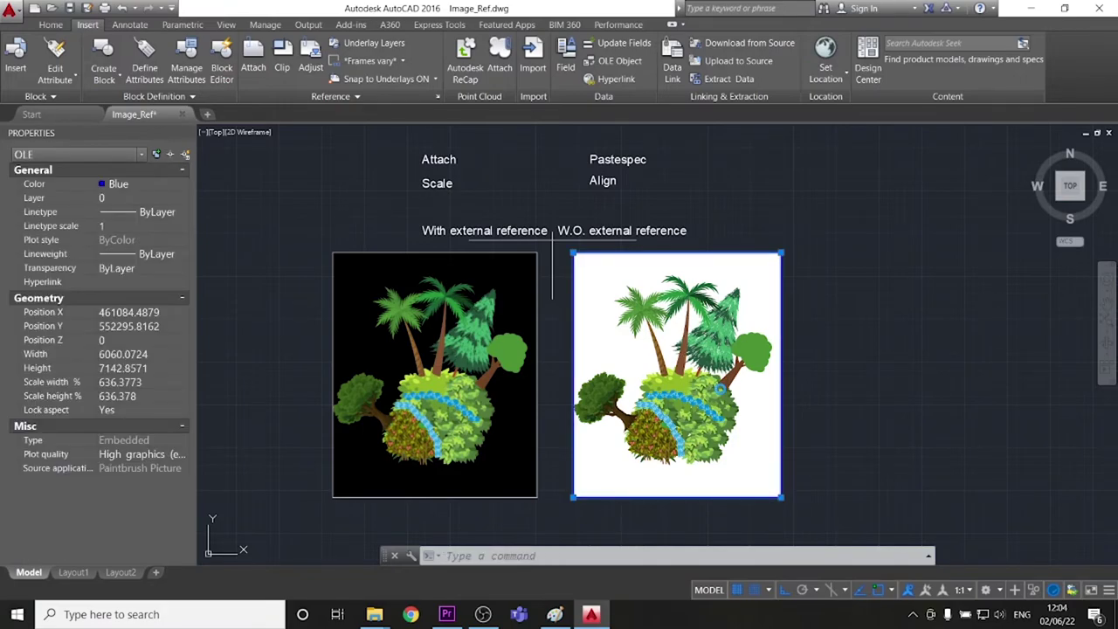
pyautogui.doubleClick(720, 388)
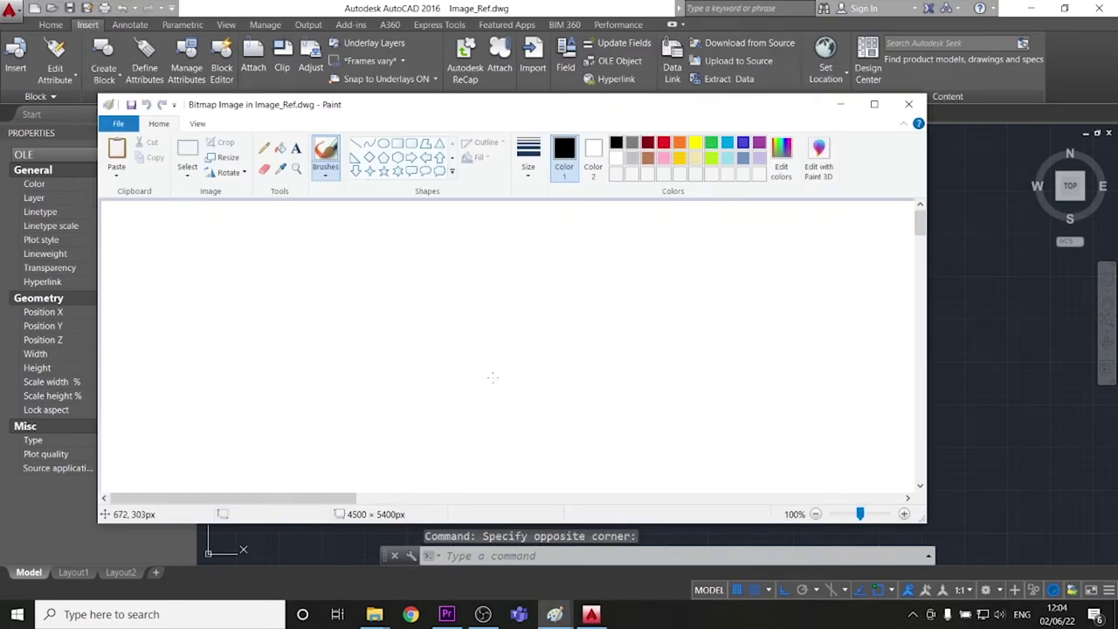
pyautogui.keyDown('ctrl'); pyautogui.scroll(-5, 492, 377); pyautogui.keyUp('ctrl')
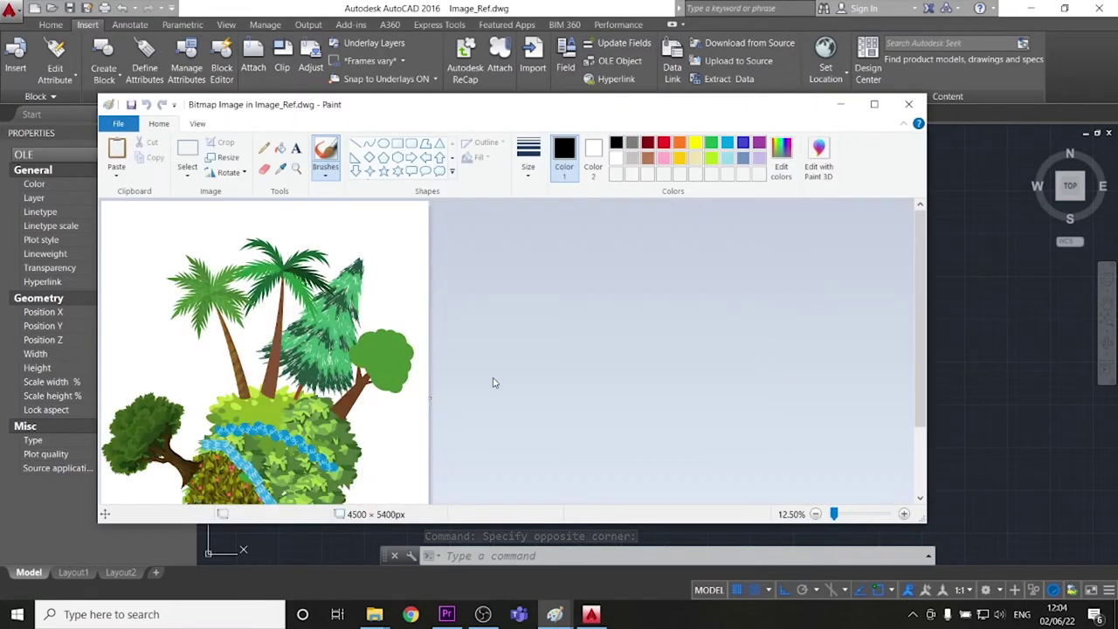
pyautogui.scroll(-2, 423, 401)
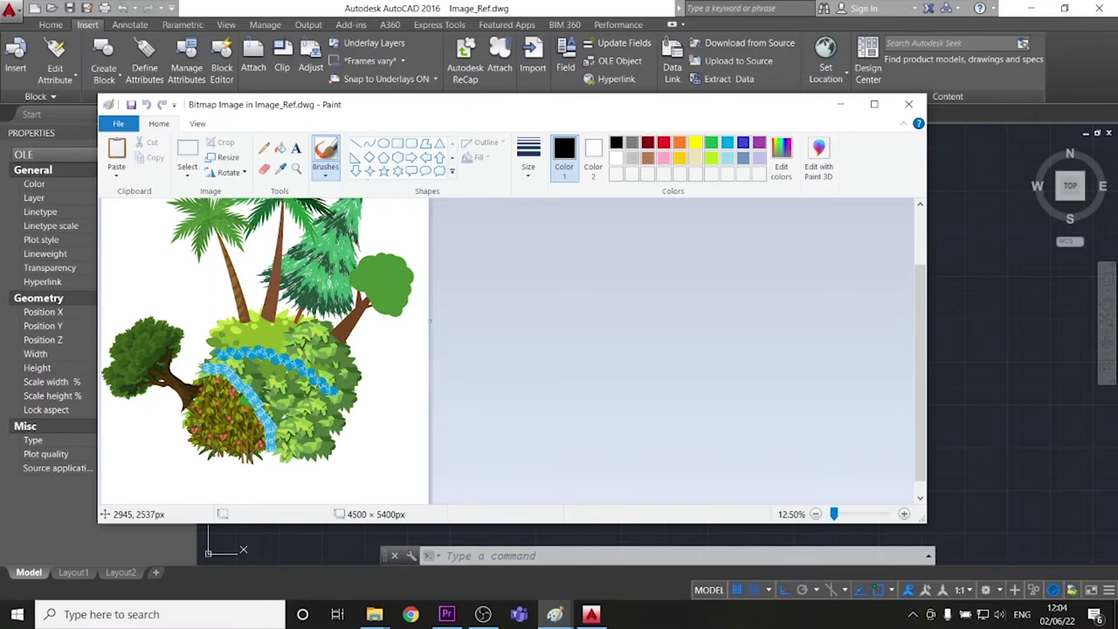
pyautogui.click(187, 172)
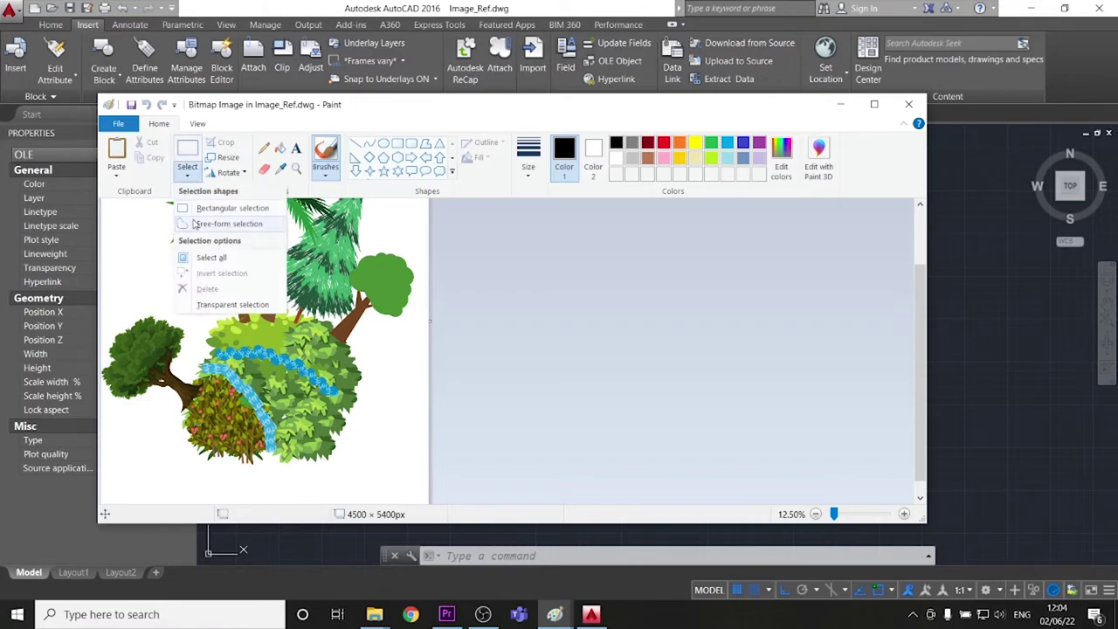
pyautogui.click(521, 299)
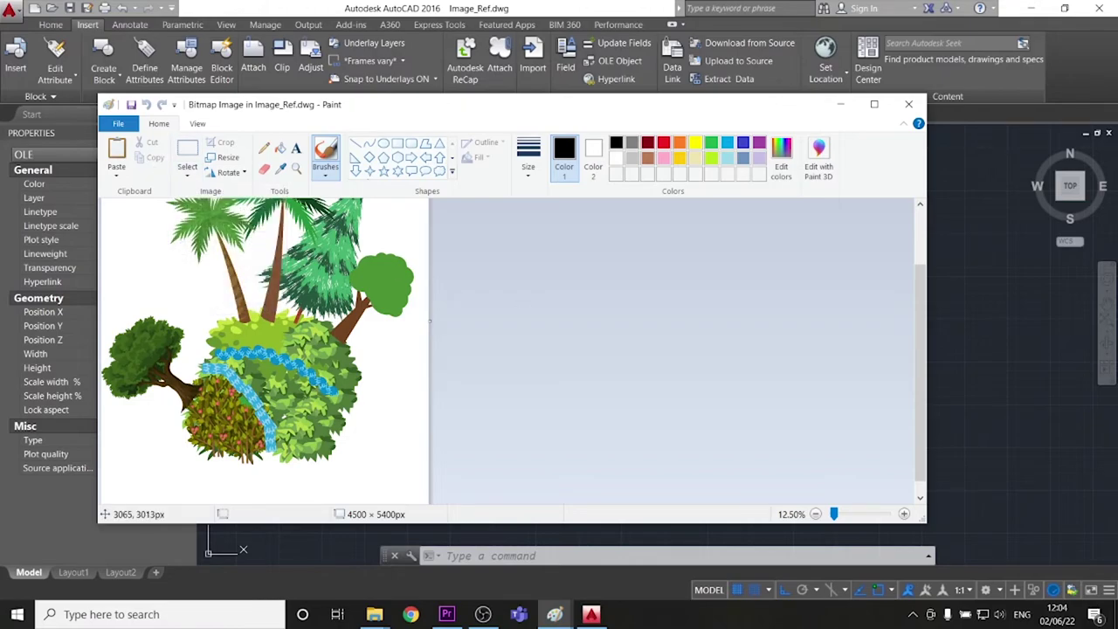
pyautogui.click(908, 104)
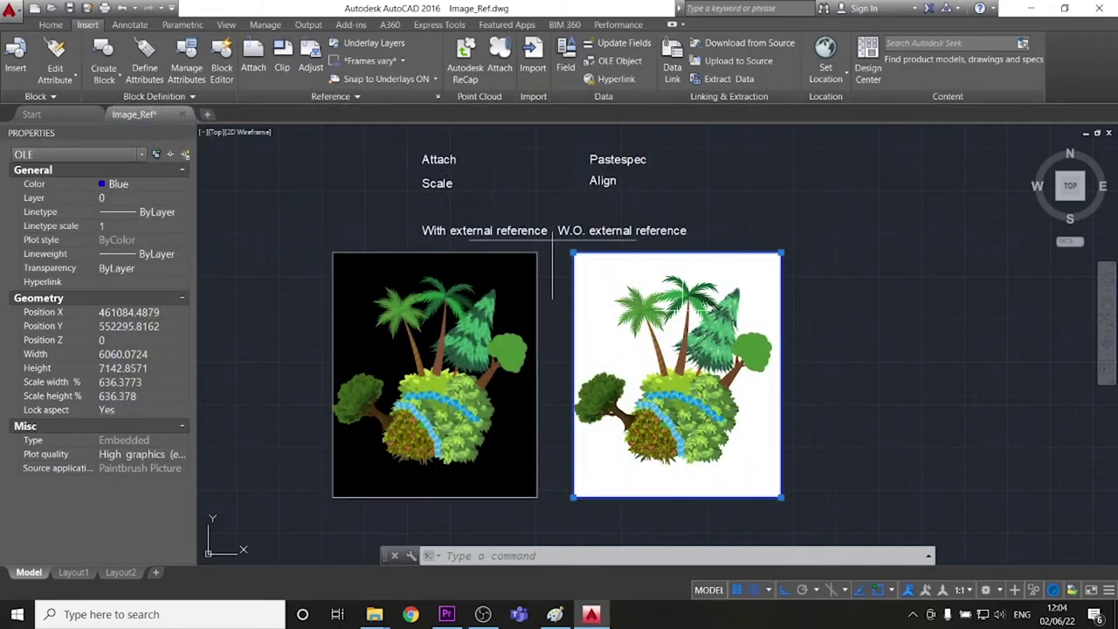
pyautogui.click(498, 378)
pyautogui.click(499, 374)
pyautogui.press('Escape')
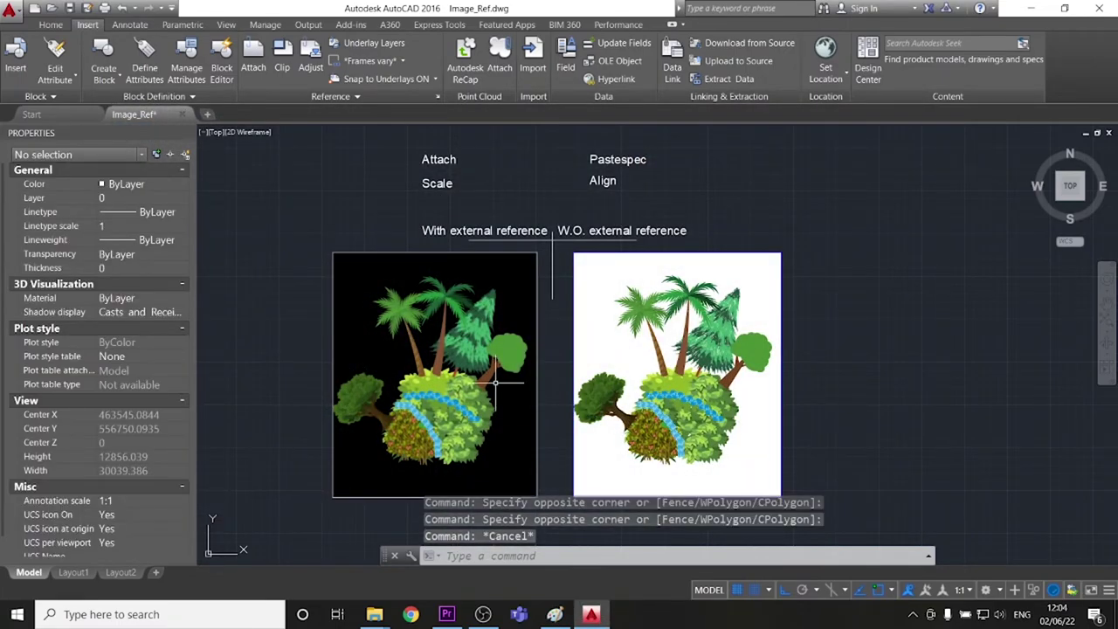
pyautogui.click(332, 256)
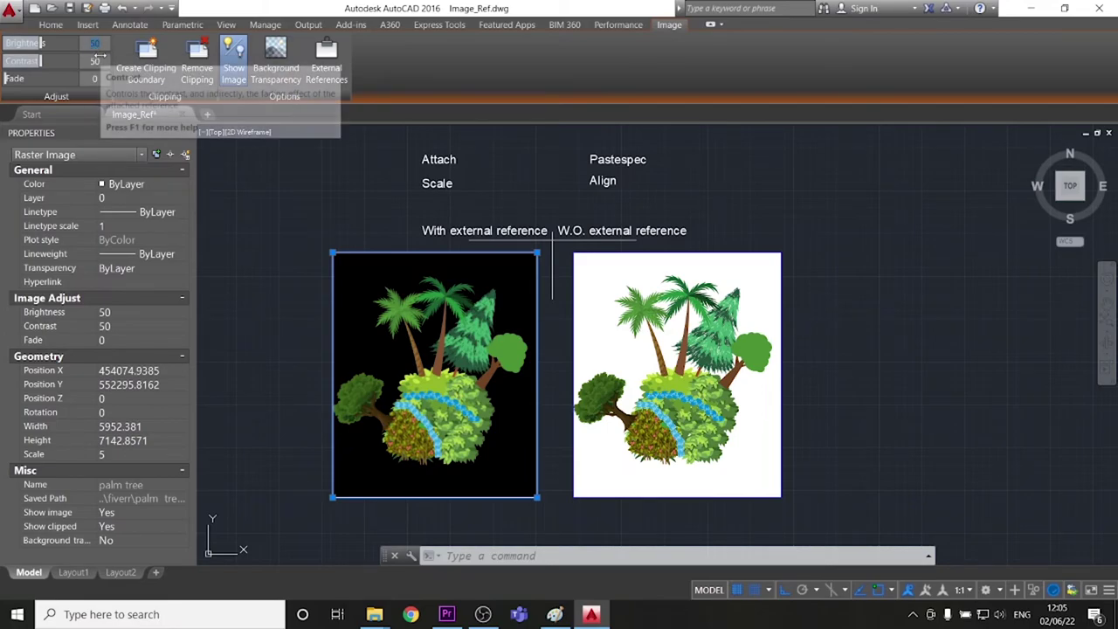
pyautogui.write('100')
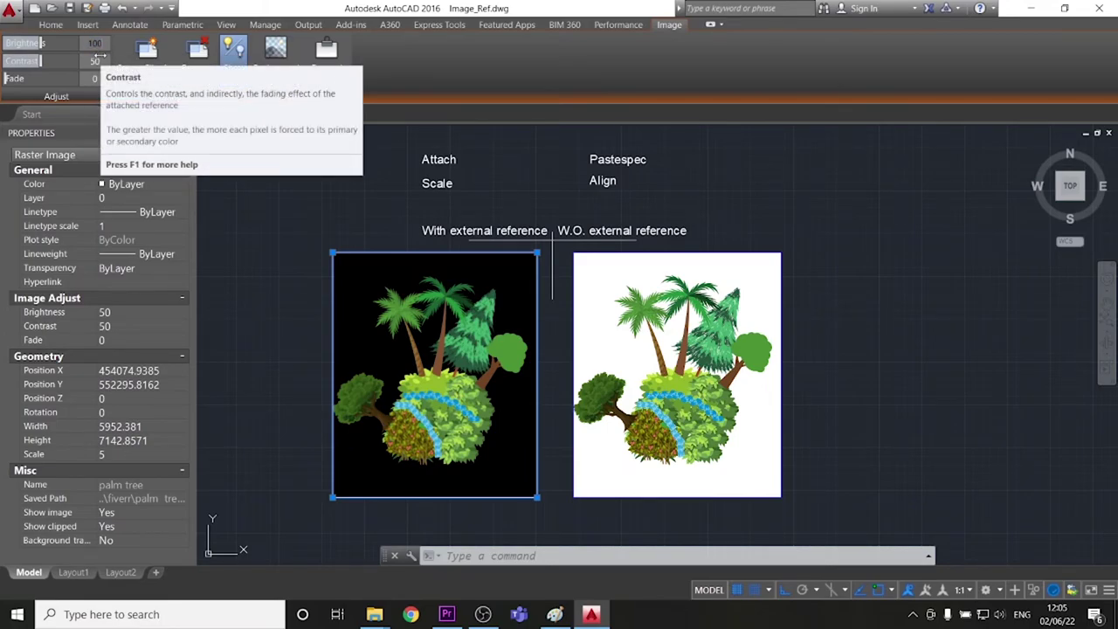
pyautogui.press('Return')
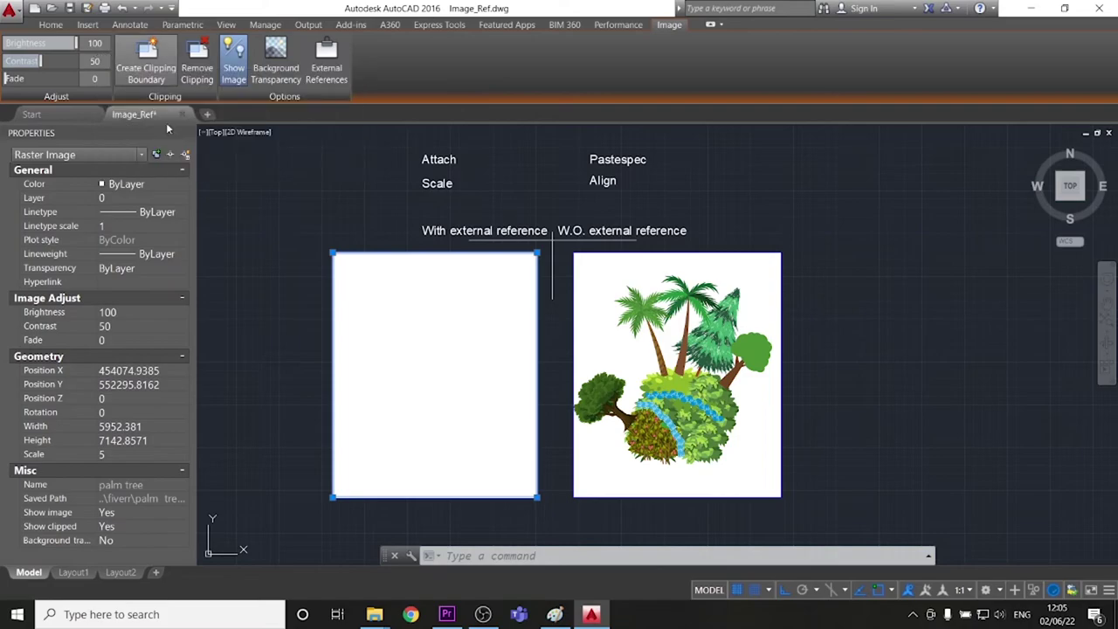
pyautogui.press('Escape')
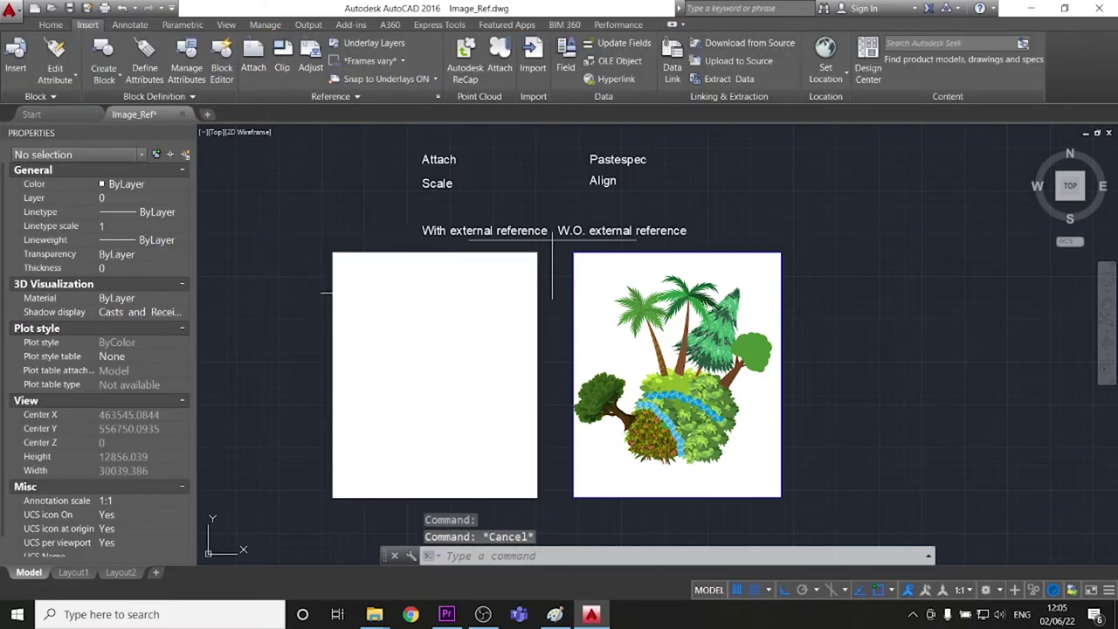
pyautogui.hotkey('ctrl', 'z')
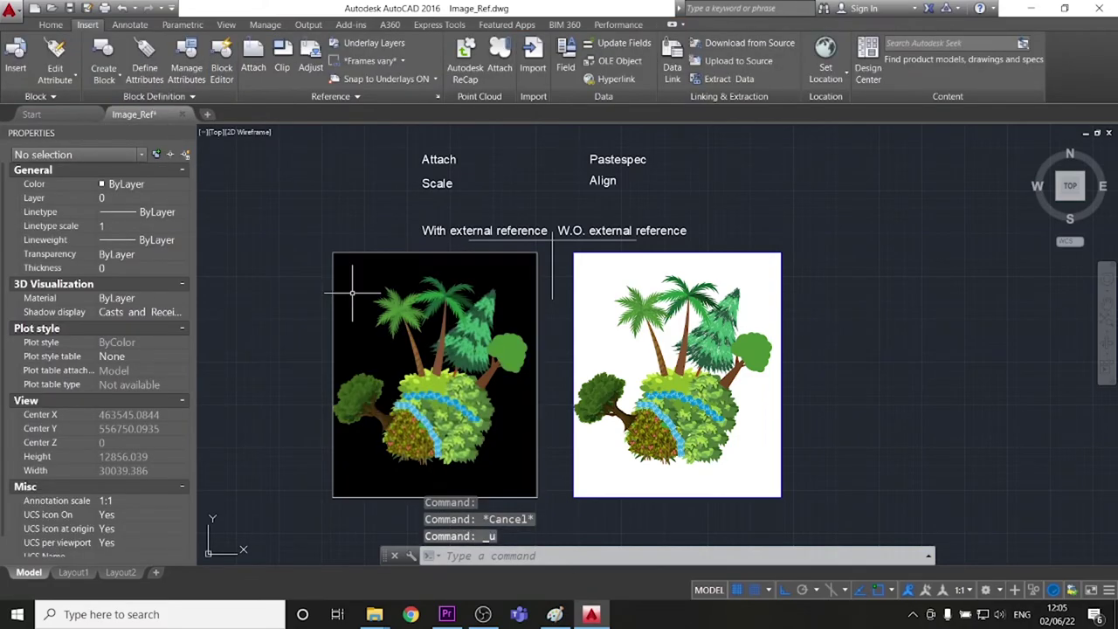
pyautogui.press('Escape')
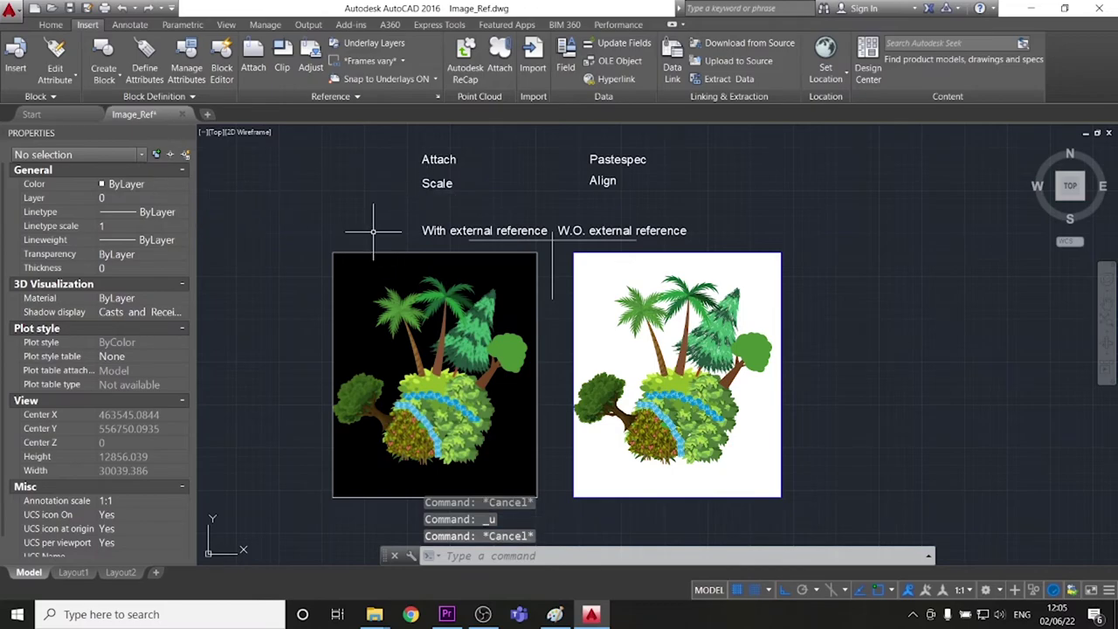
pyautogui.click(370, 234)
pyautogui.click(348, 305)
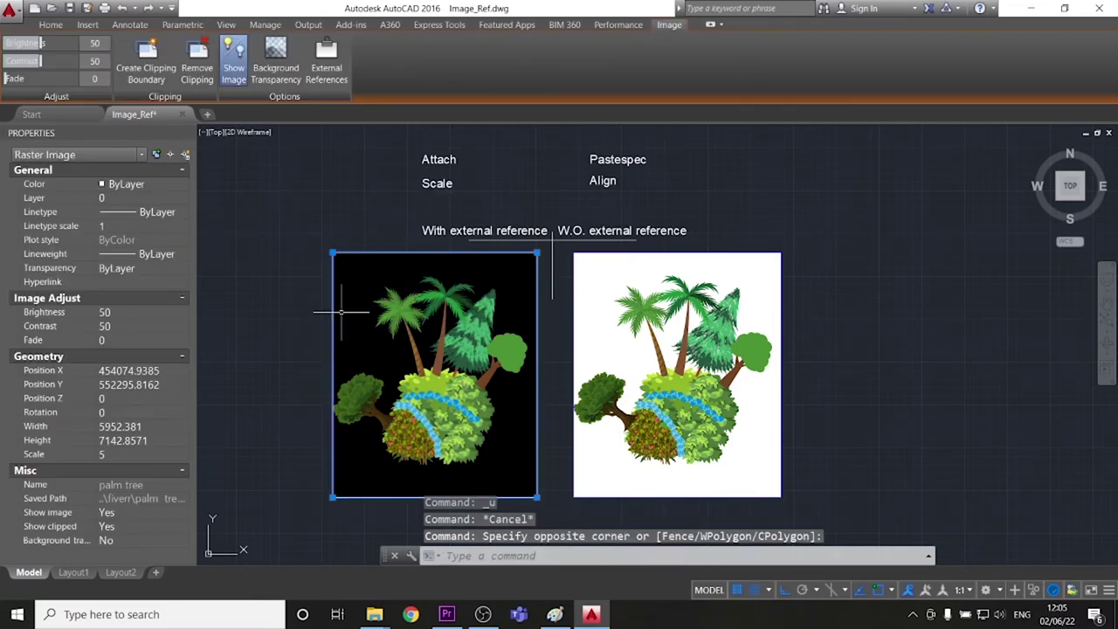
# Try brightness 40 on the attached picture, then undo that change
pyautogui.click(102, 45)
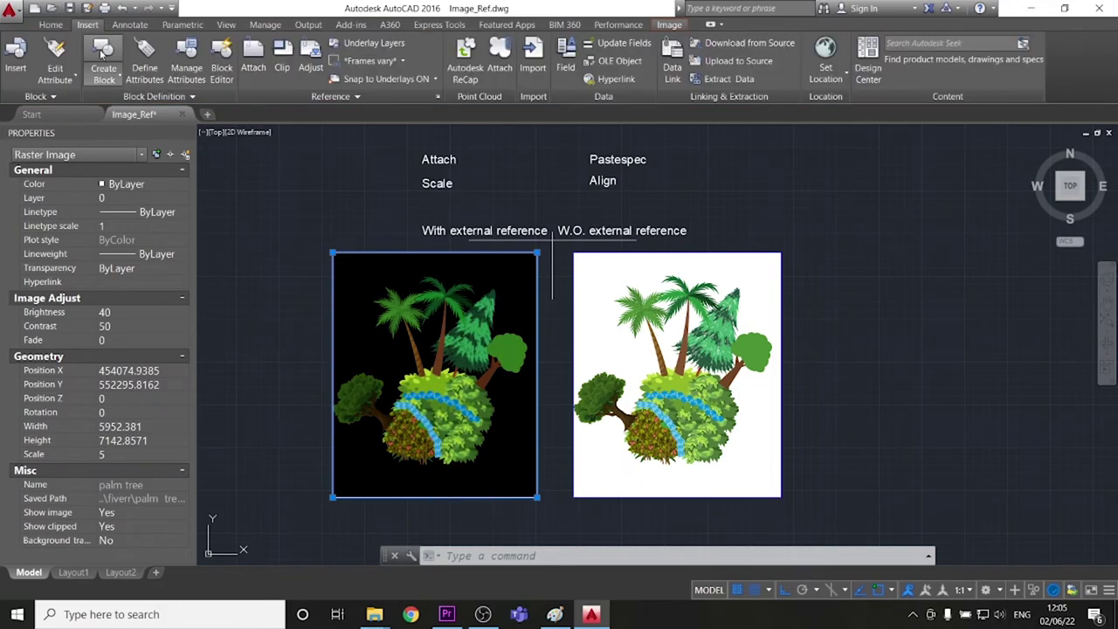
pyautogui.click(292, 240)
pyautogui.press('Escape')
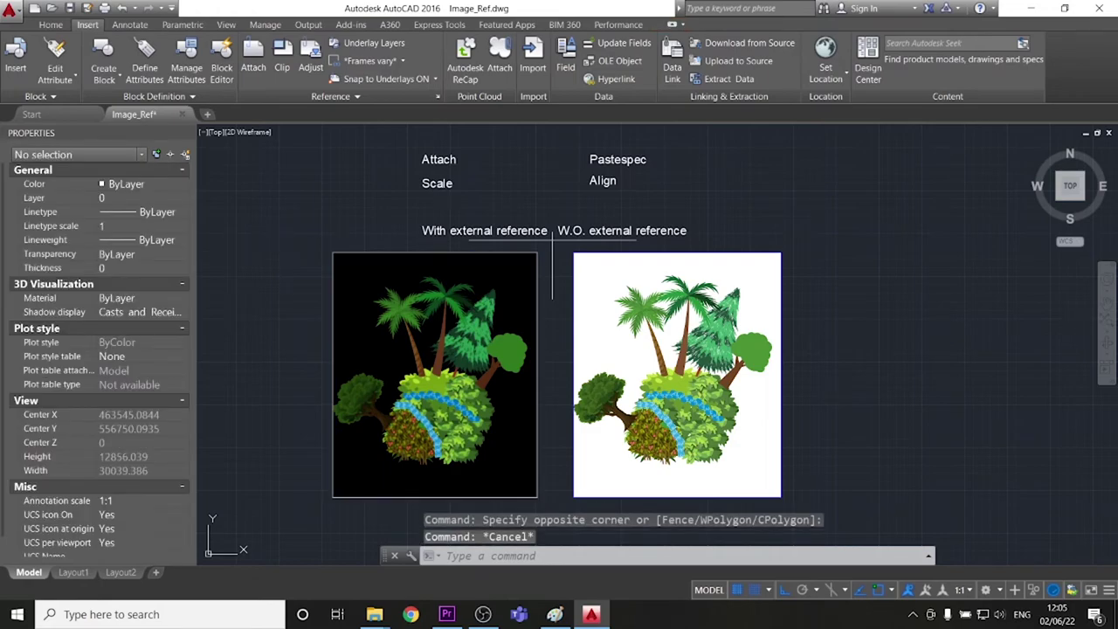
pyautogui.hotkey('ctrl', 'z')
# Set the attached picture's brightness to 20 and contrast to 65
pyautogui.click(409, 213)
pyautogui.click(282, 387)
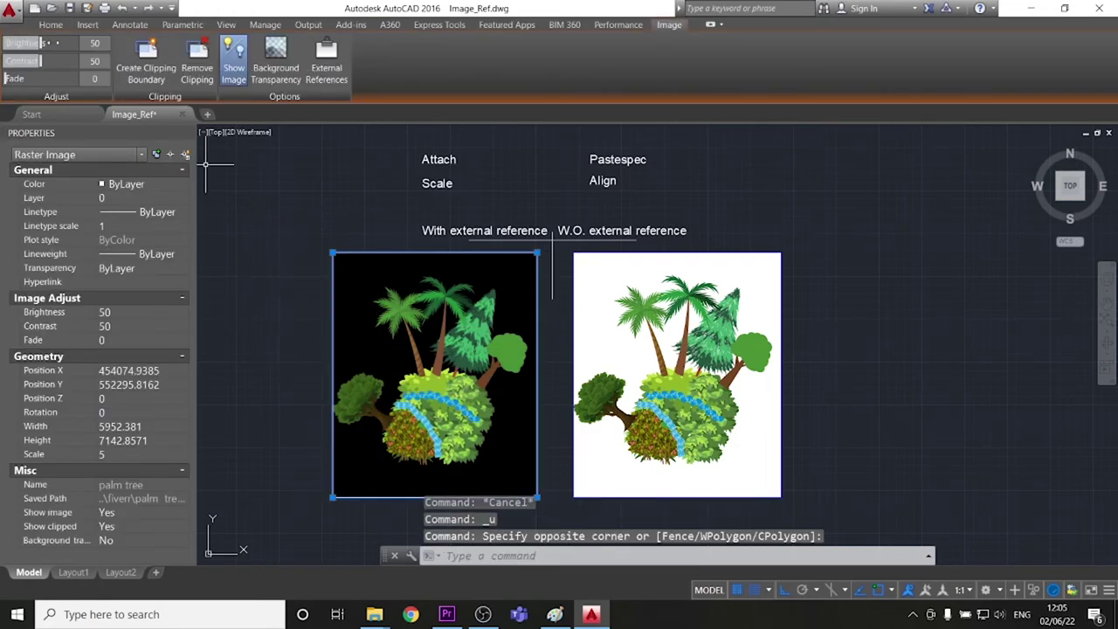
pyautogui.write('20')
pyautogui.press('Return')
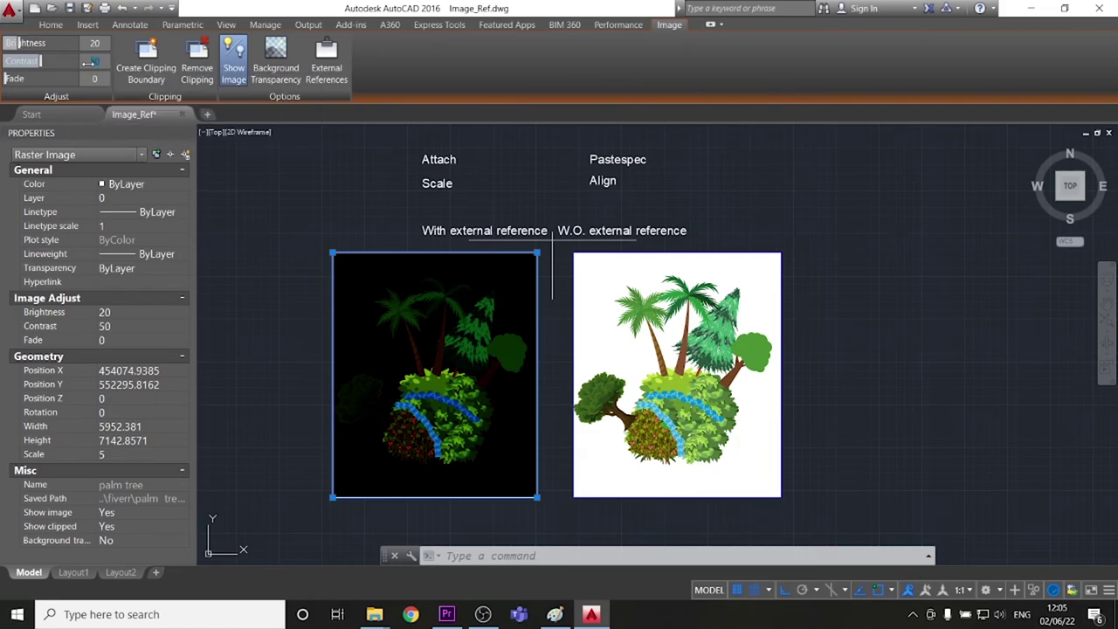
pyautogui.moveTo(89, 62); pyautogui.dragTo(91, 61)
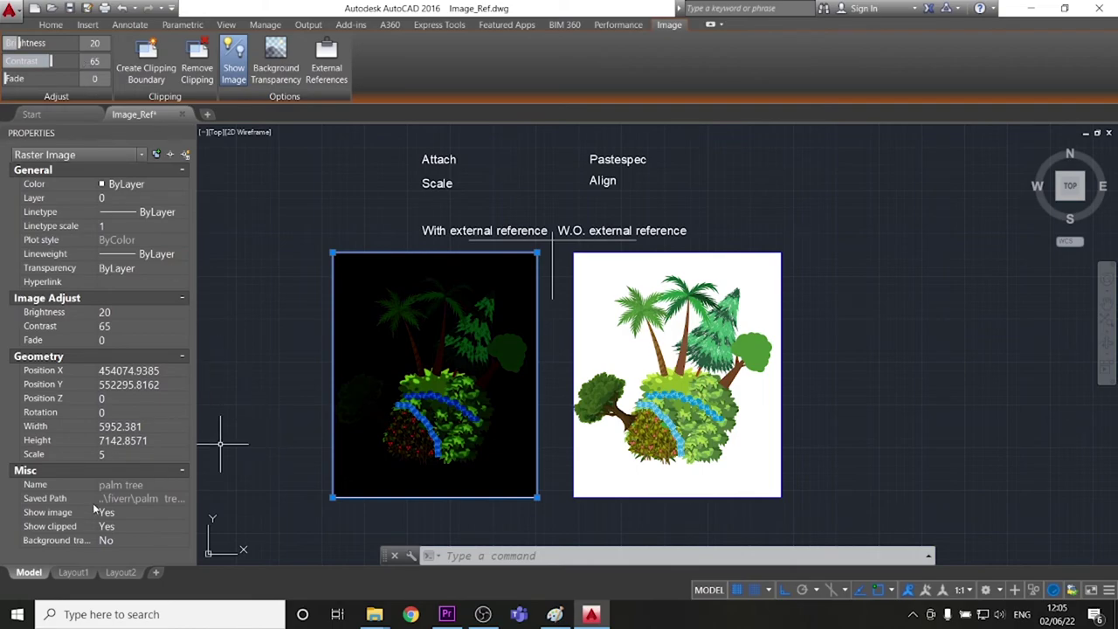
pyautogui.click(566, 409)
pyautogui.press('Escape')
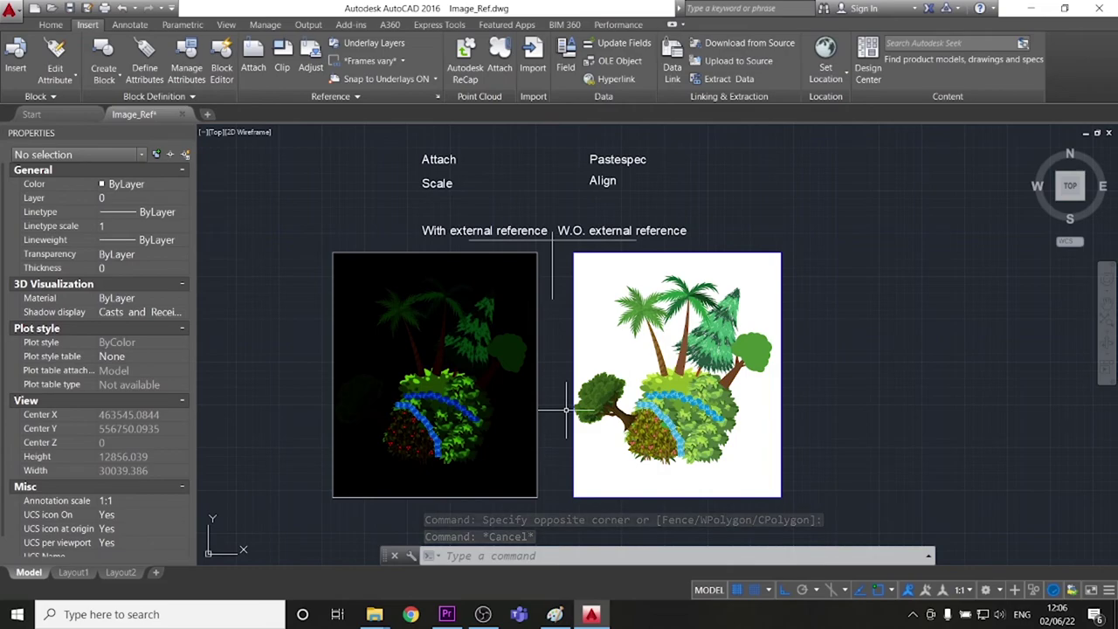